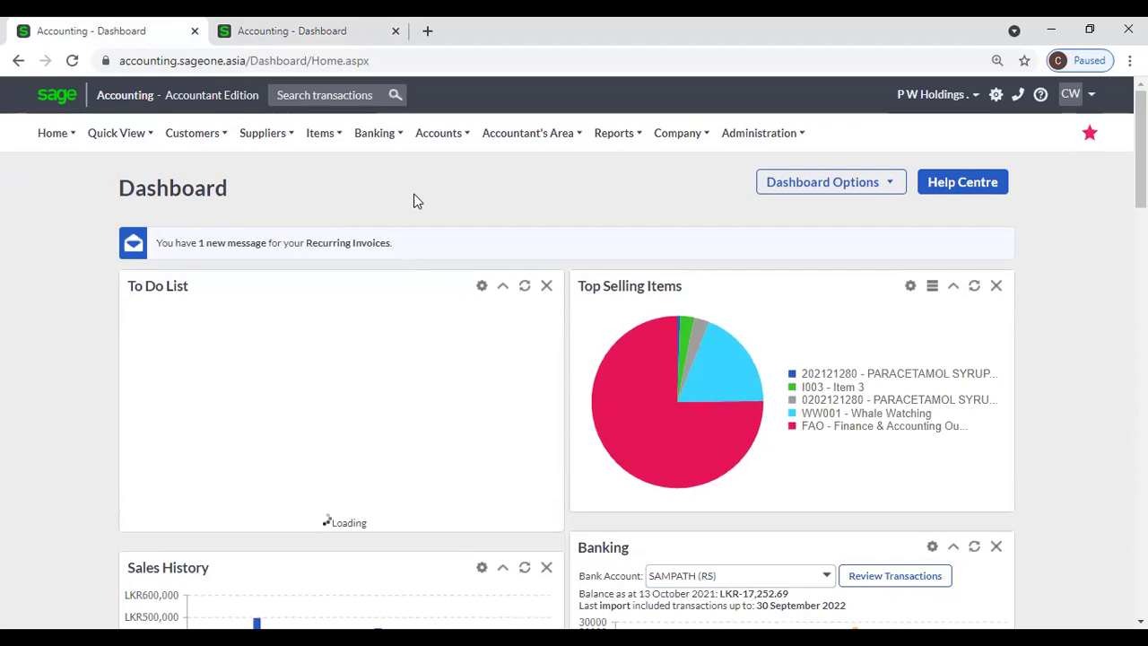
Open List of Stakeholders, reload the Error 502 page, then switch to the second dashboard tab.
left_click(450, 131)
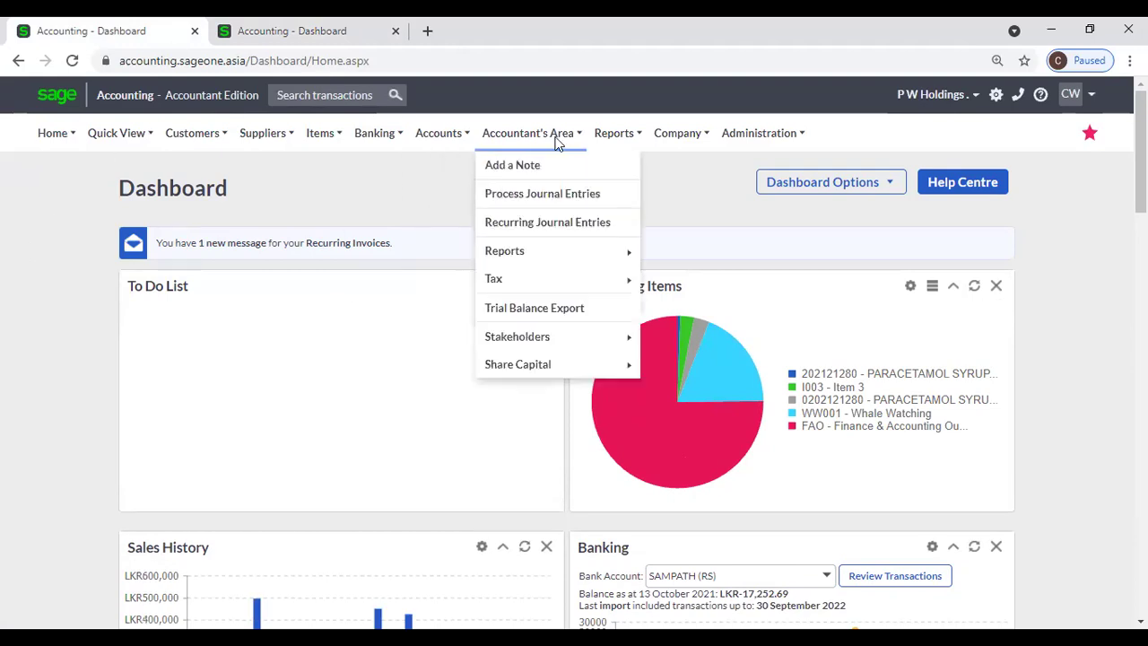
mouse_move(548, 137)
mouse_move(538, 340)
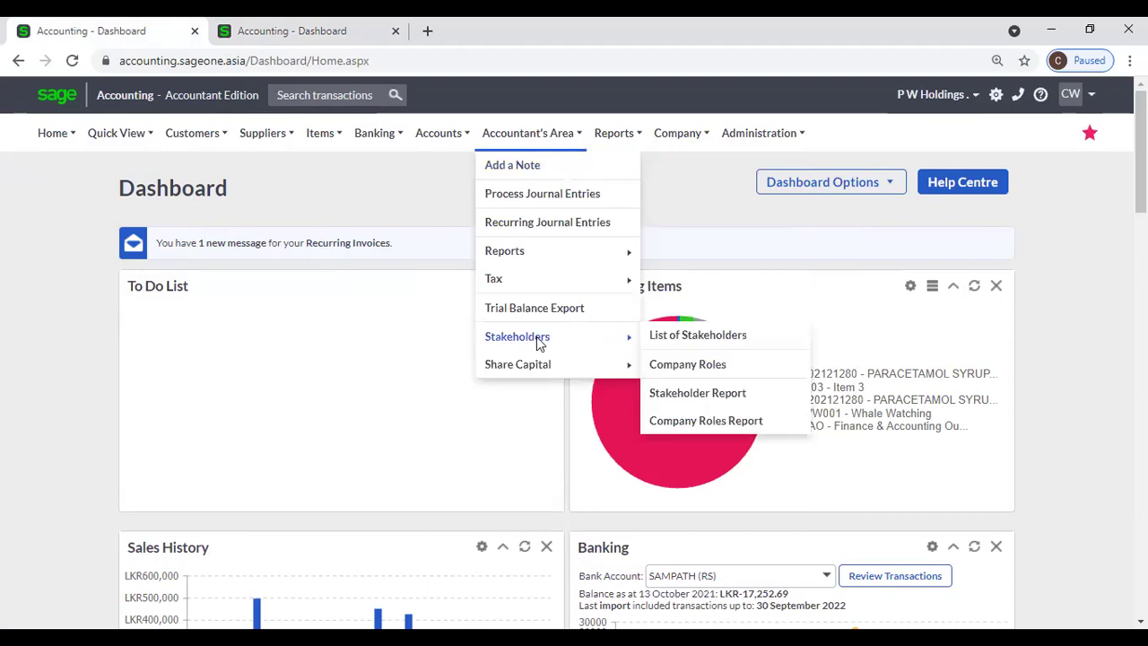
left_click(696, 339)
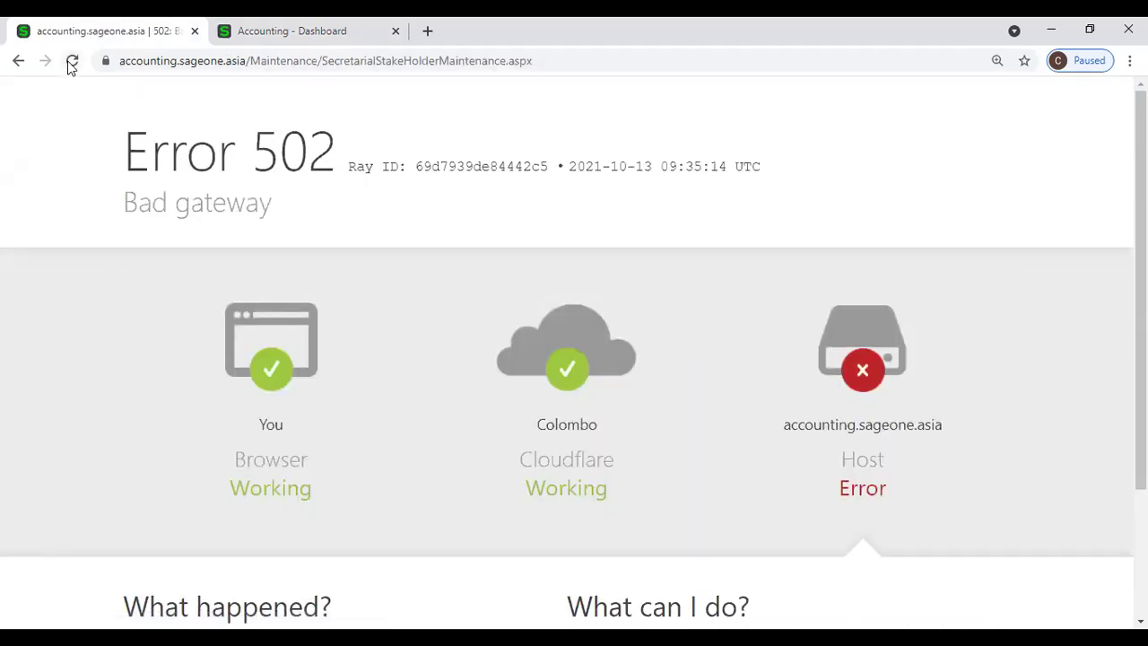
left_click(72, 61)
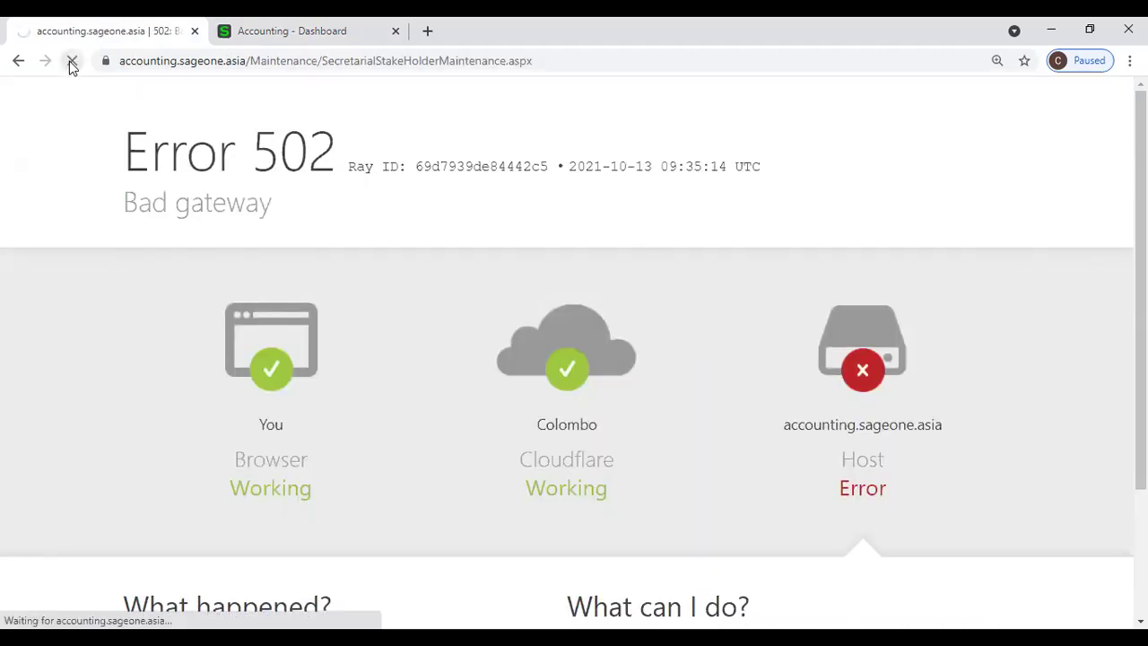
left_click(208, 40)
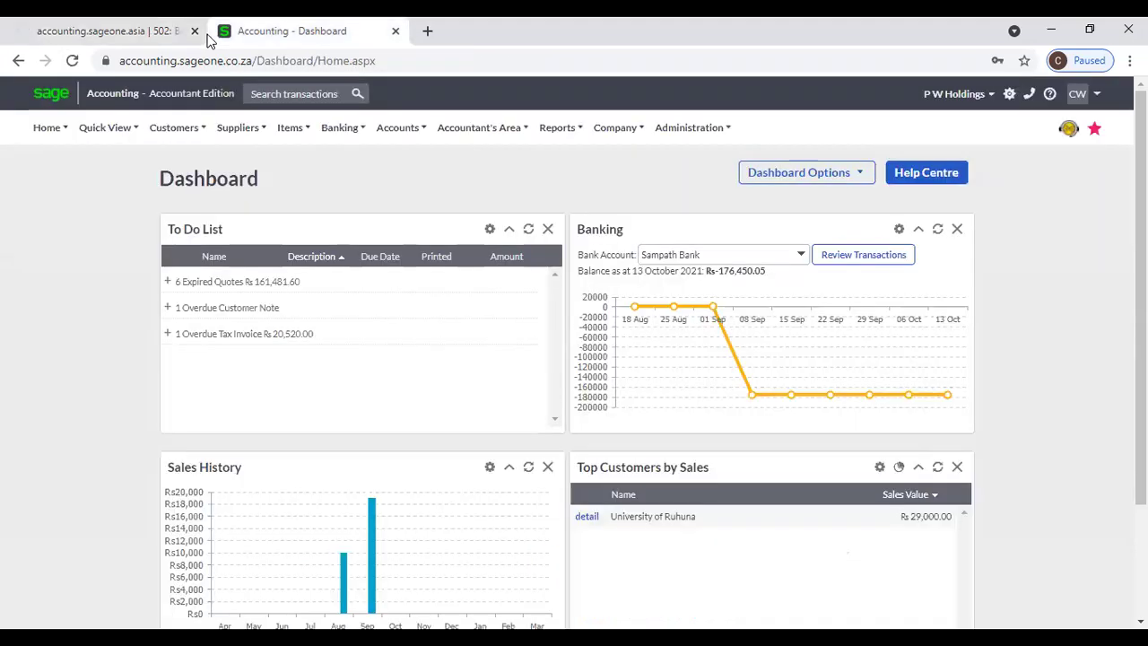
Open a blank New Stakeholder form via the empty List of Stakeholders and Add Stakeholder.
left_click(485, 131)
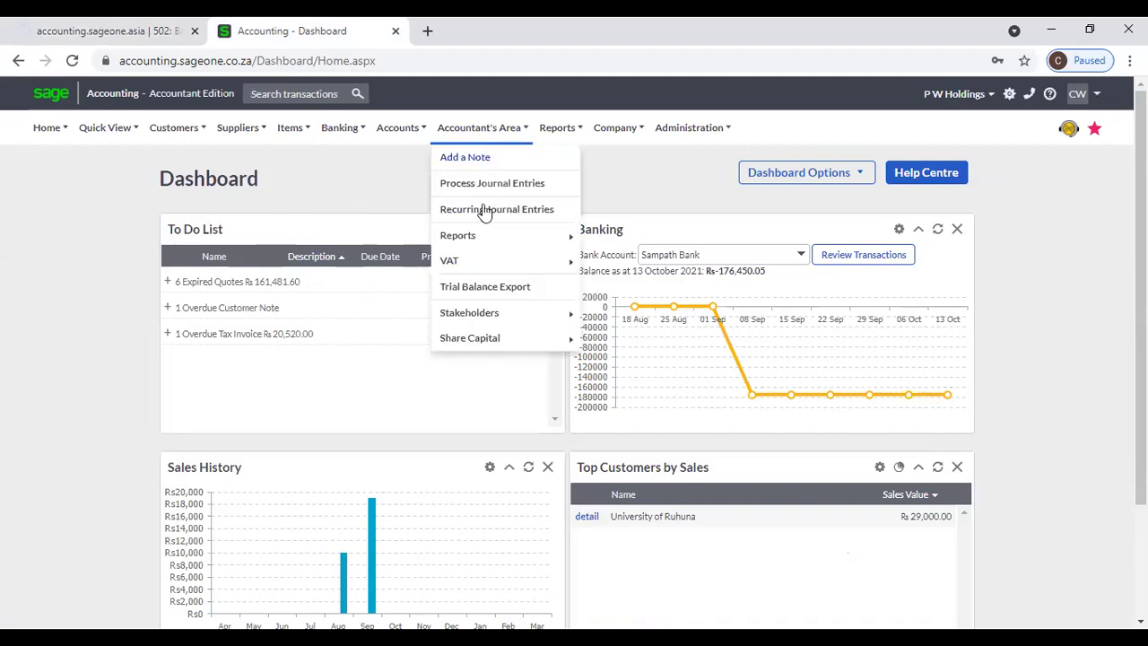
mouse_move(488, 314)
left_click(666, 316)
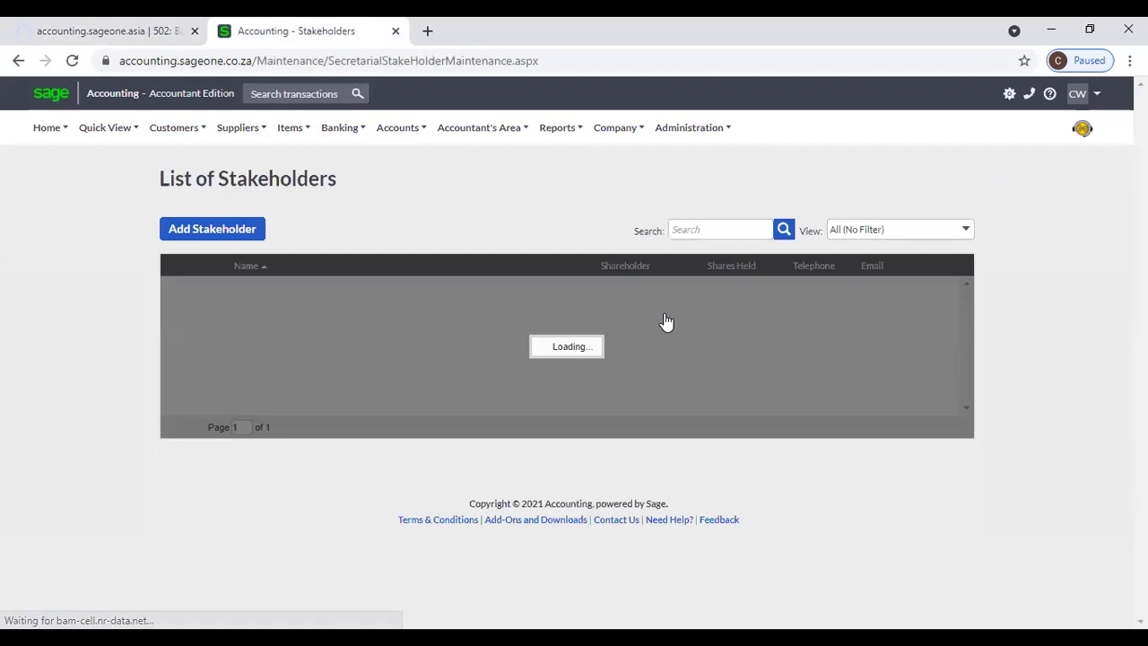
left_click(244, 233)
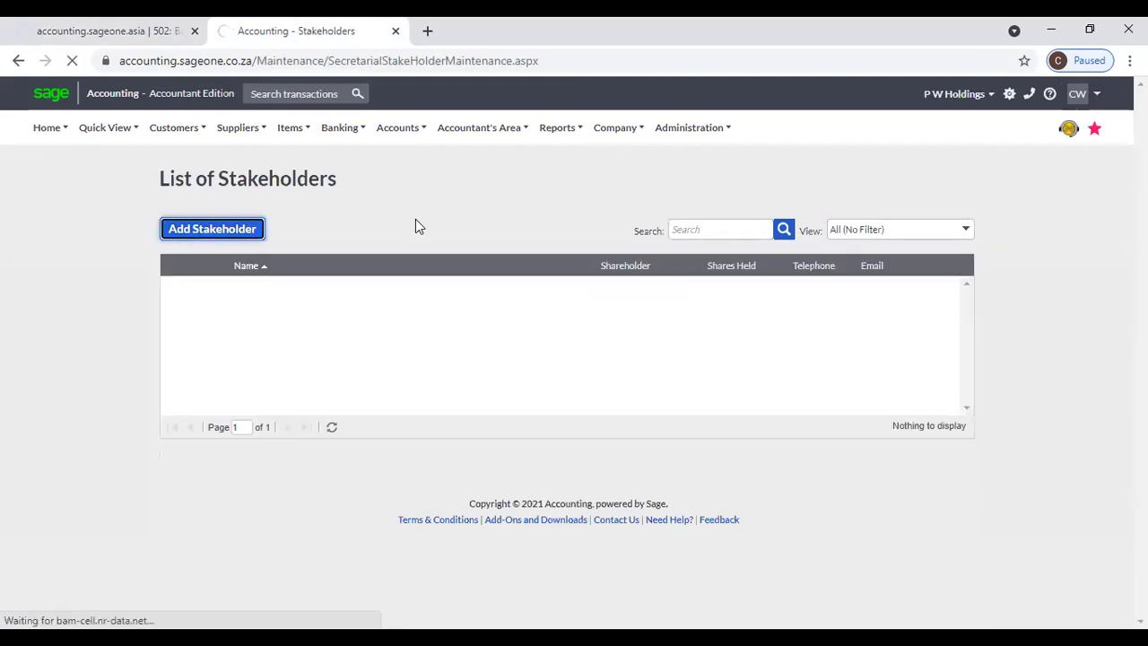
left_click(341, 127)
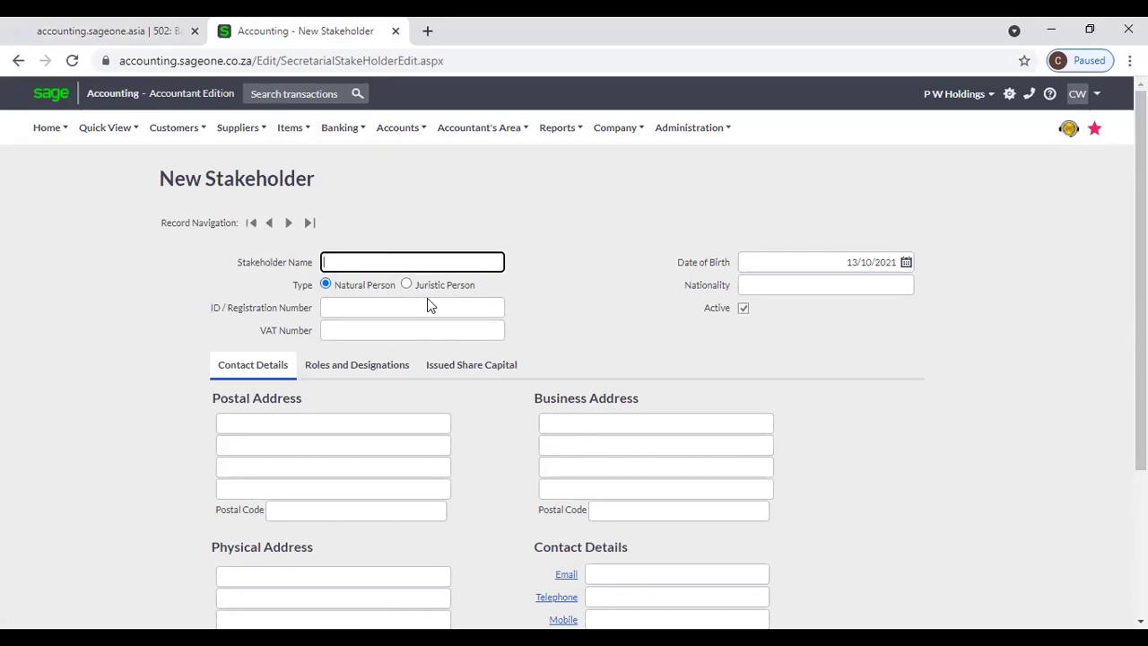
left_click(408, 314)
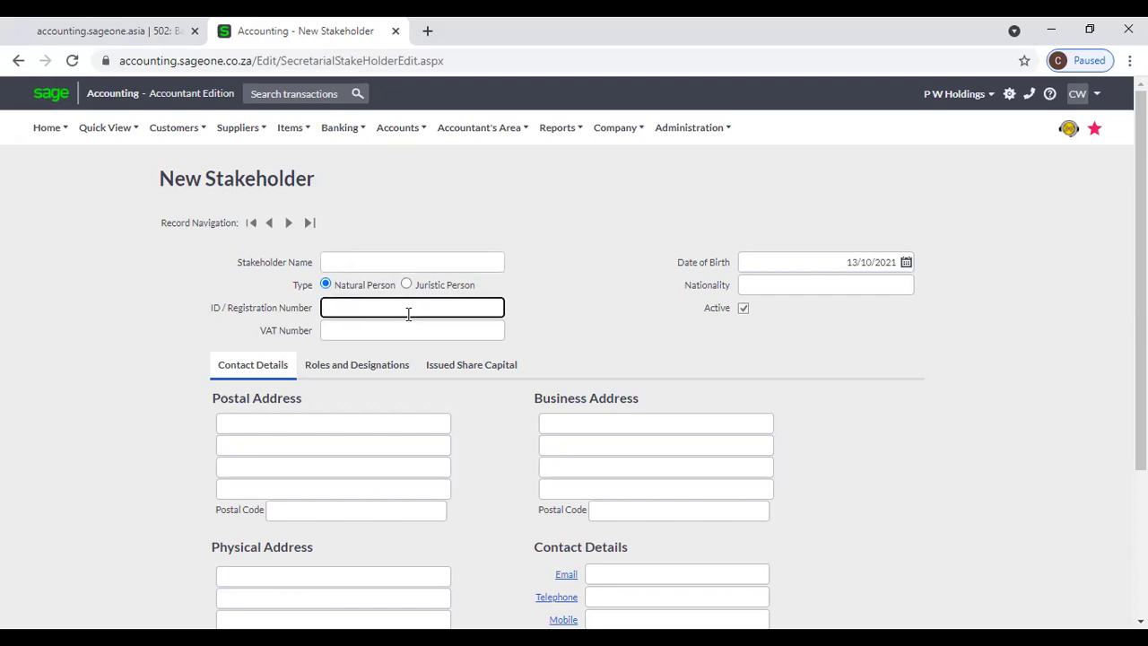
left_click(404, 327)
left_click(570, 294)
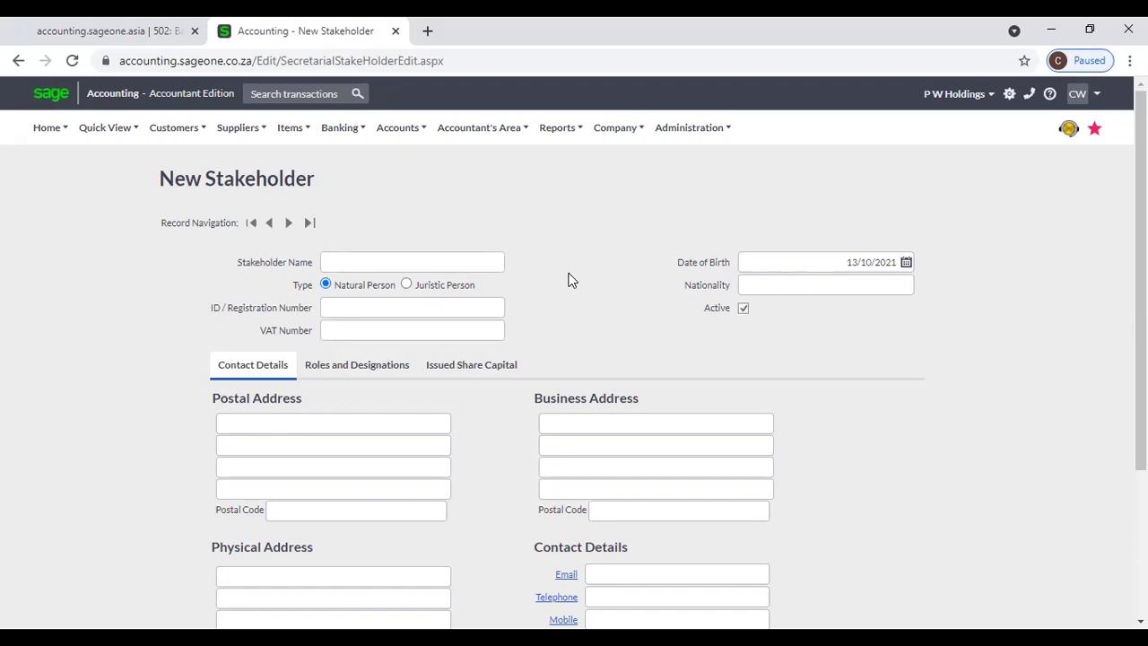
scroll(567, 280, "down", 1)
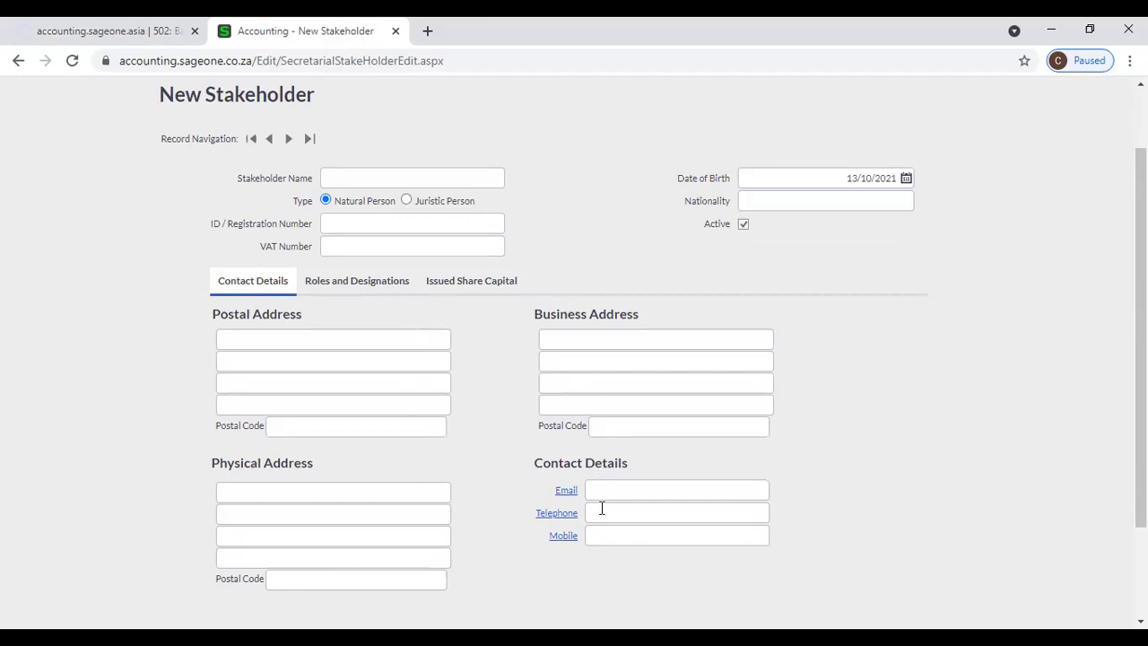
Under Roles and Designations, tick Shareholder so Appointment Date reads 13/10/2021 with 0 shares.
left_click(368, 287)
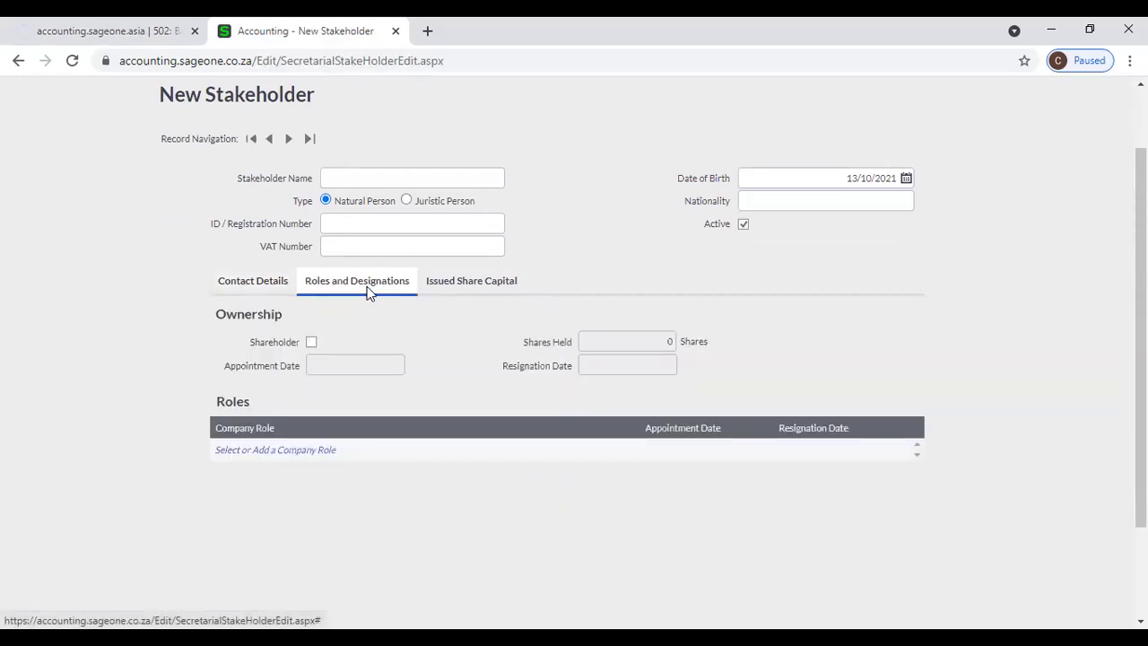
left_click(311, 343)
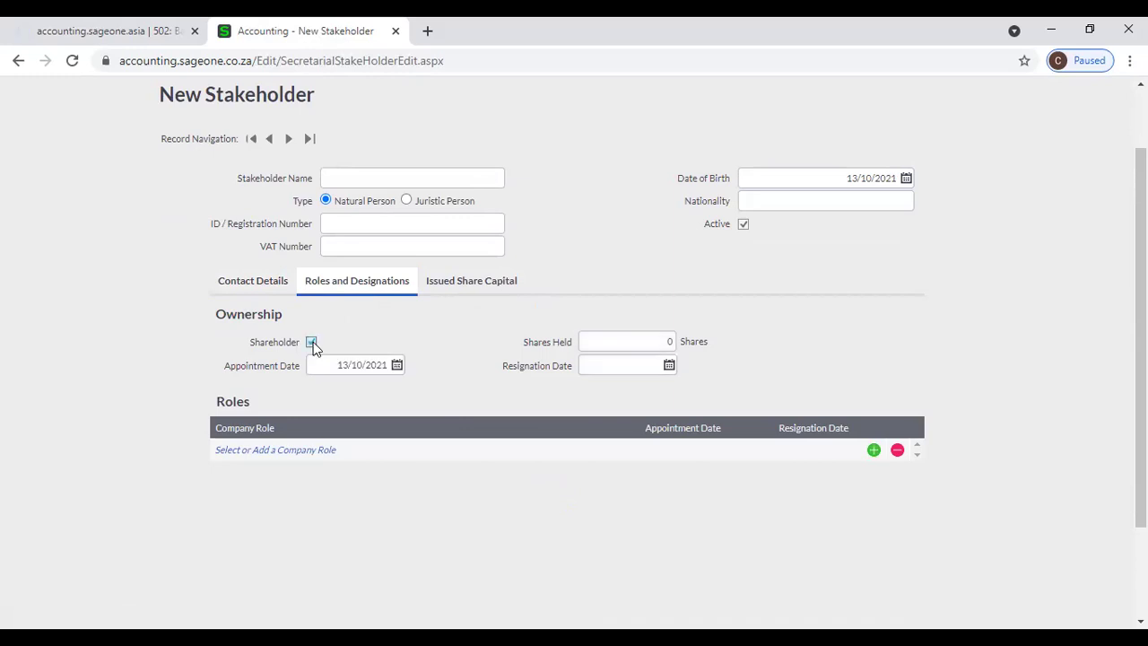
left_click(311, 344)
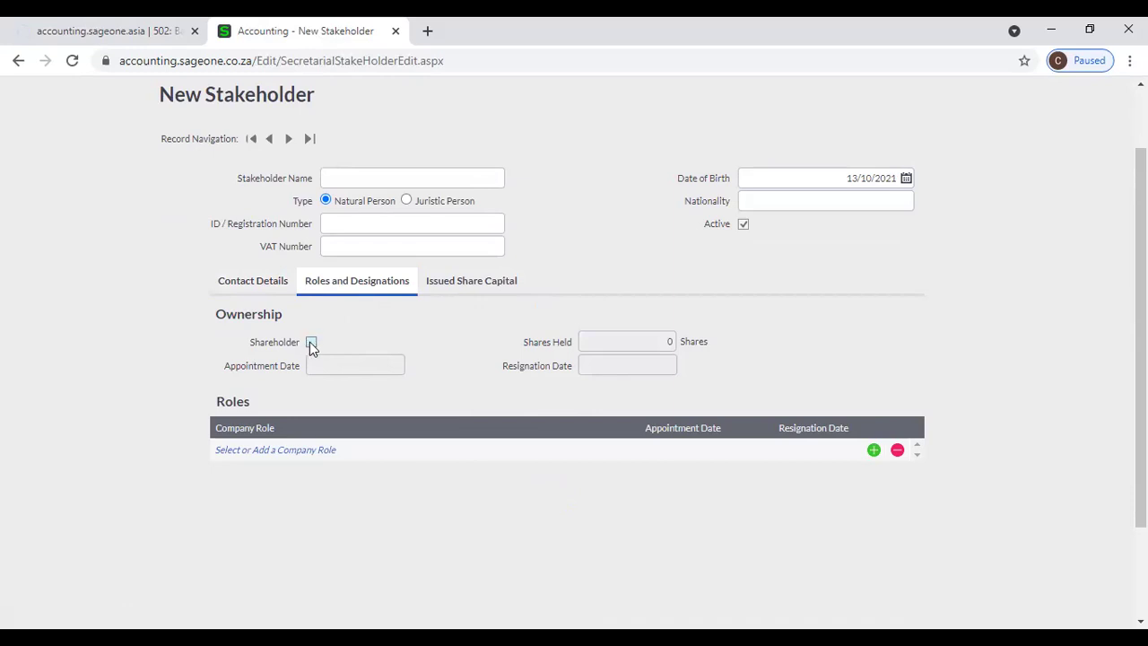
left_click(310, 343)
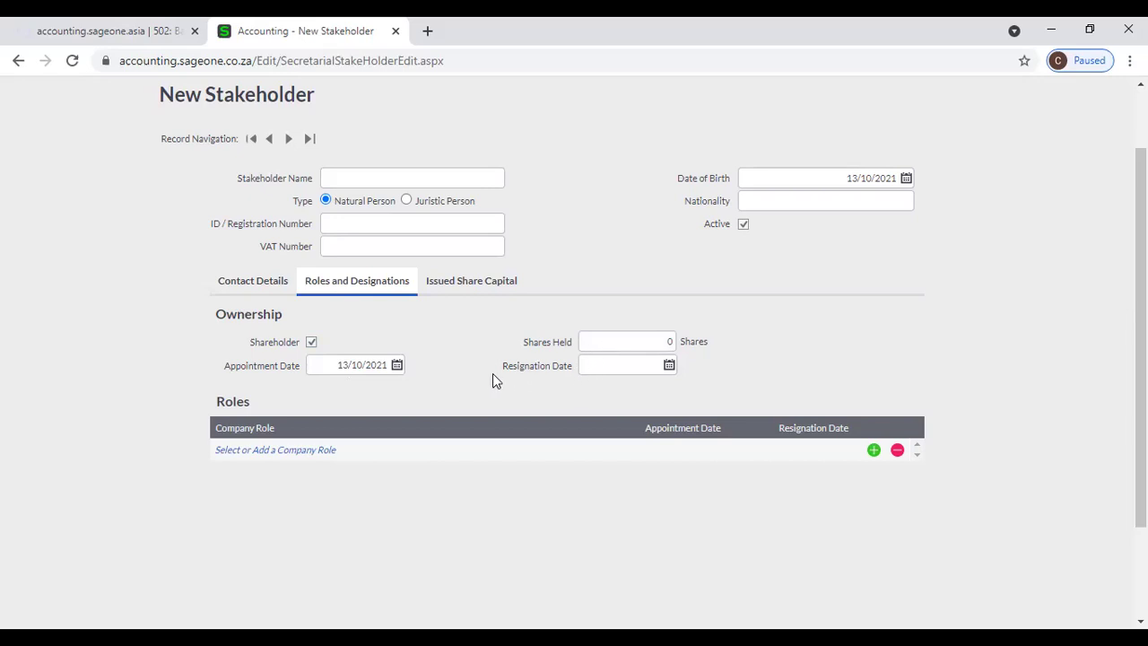
left_click(311, 343)
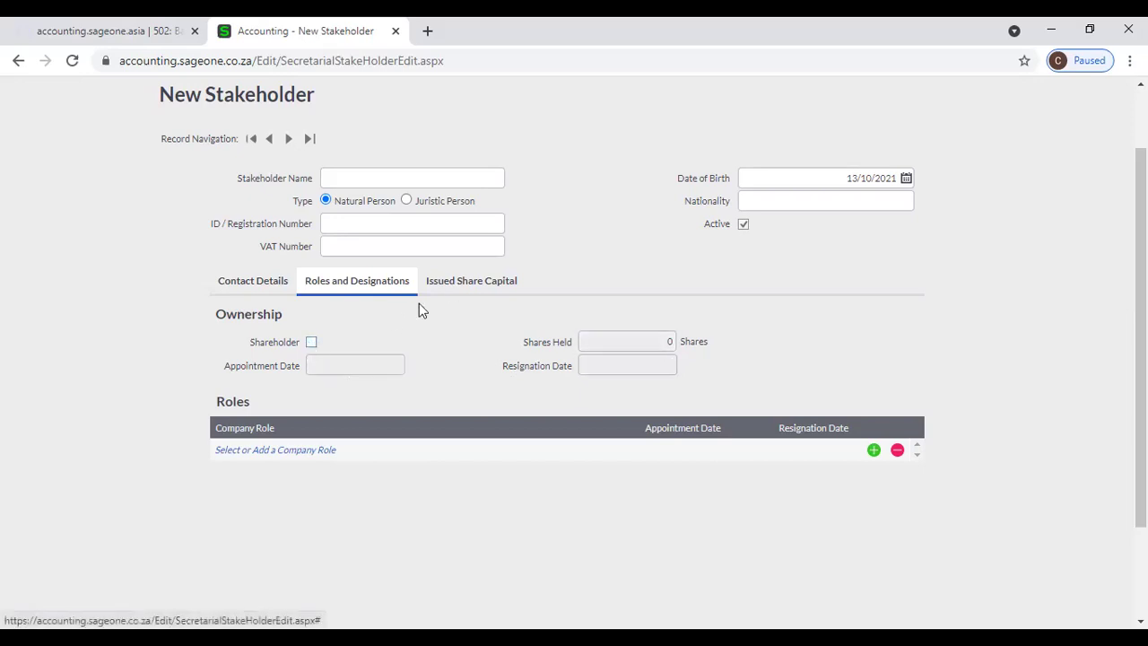
left_click(312, 343)
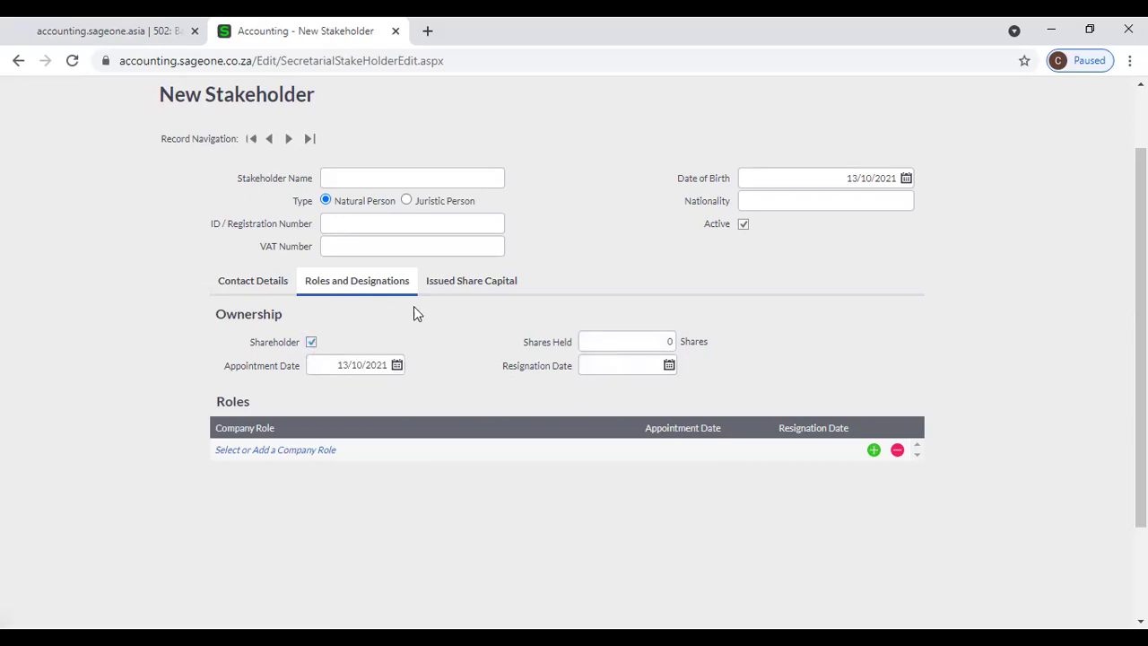
Step through the issued share capital grid fields and save the new stakeholder.
left_click(459, 287)
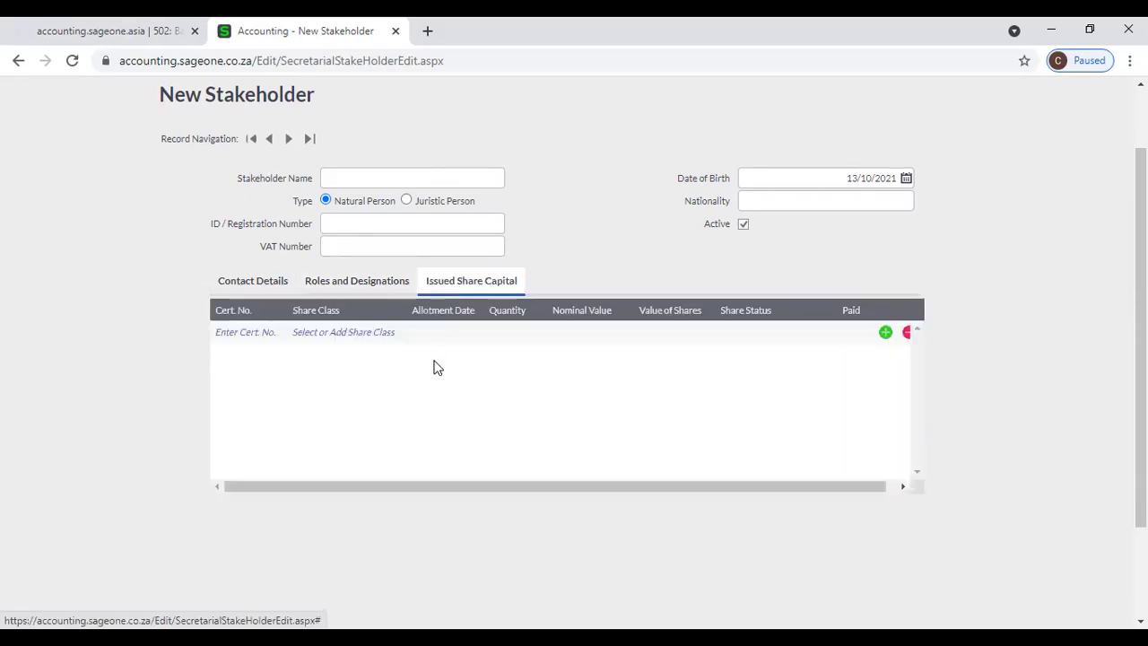
left_click(233, 332)
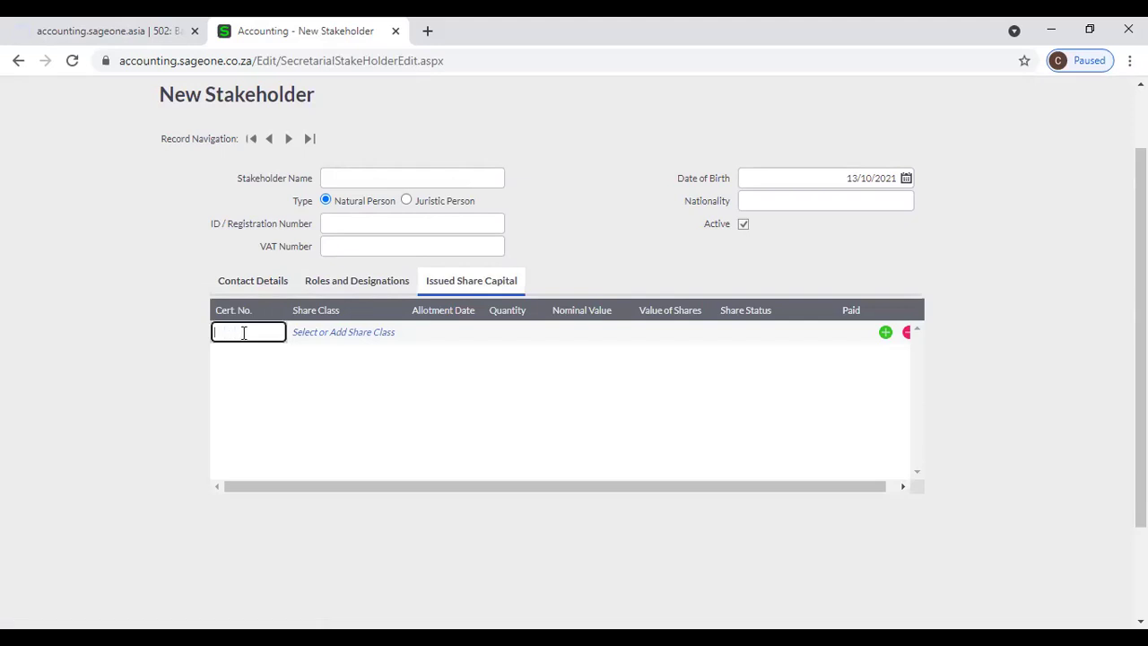
left_click(318, 334)
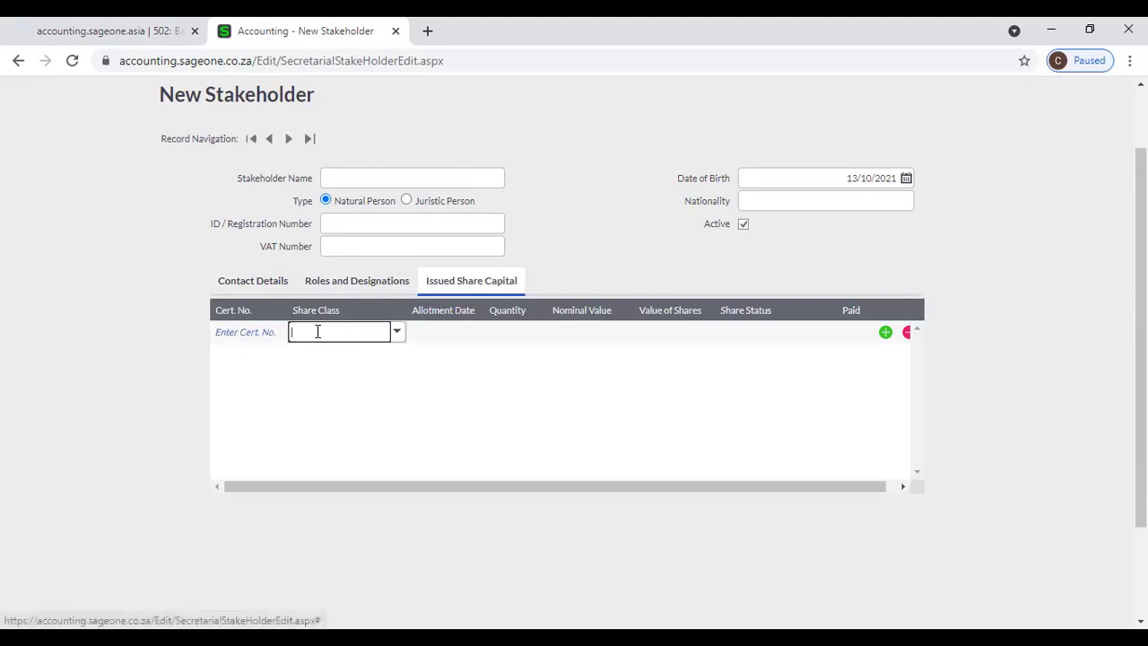
left_click(456, 338)
left_click(529, 334)
left_click(590, 332)
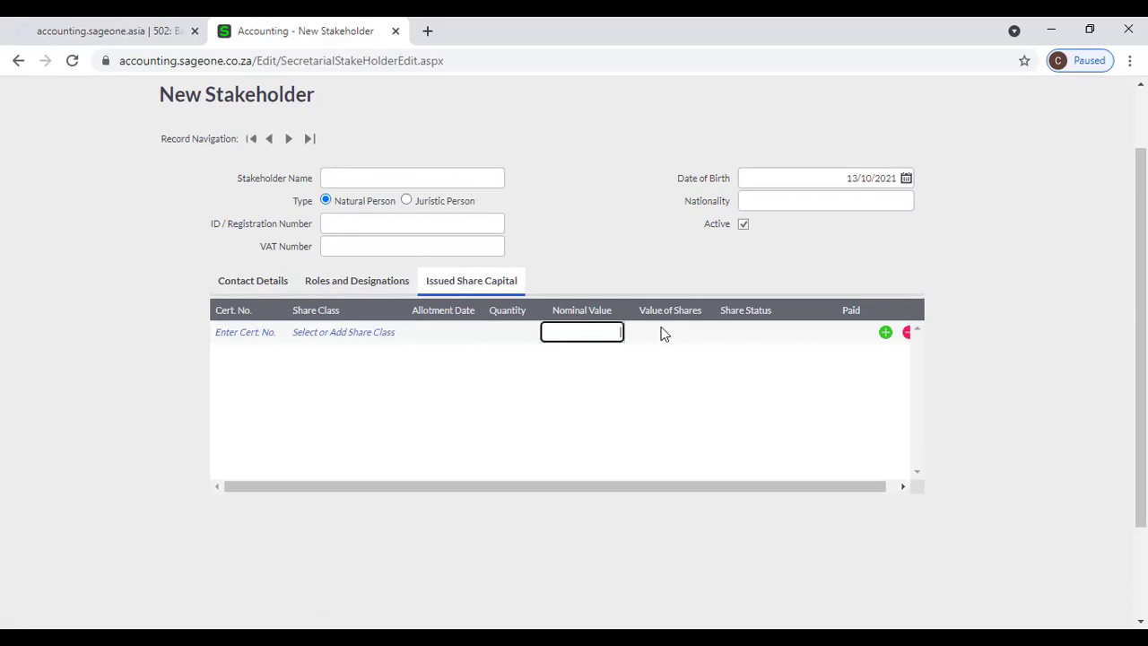
left_click(691, 337)
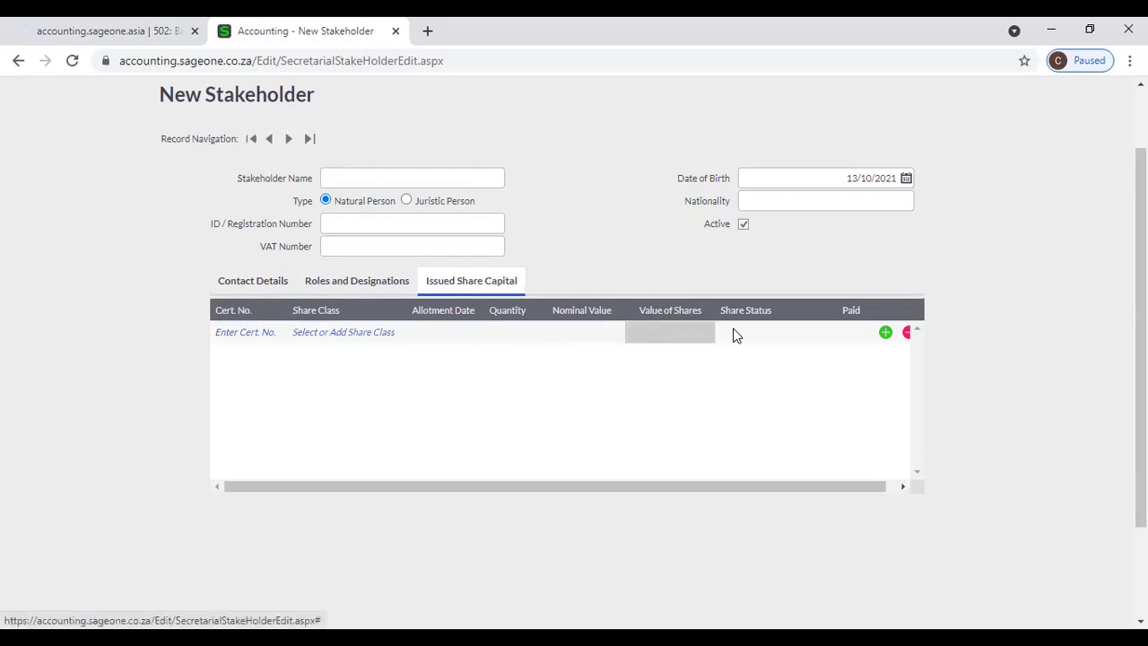
left_click(779, 333)
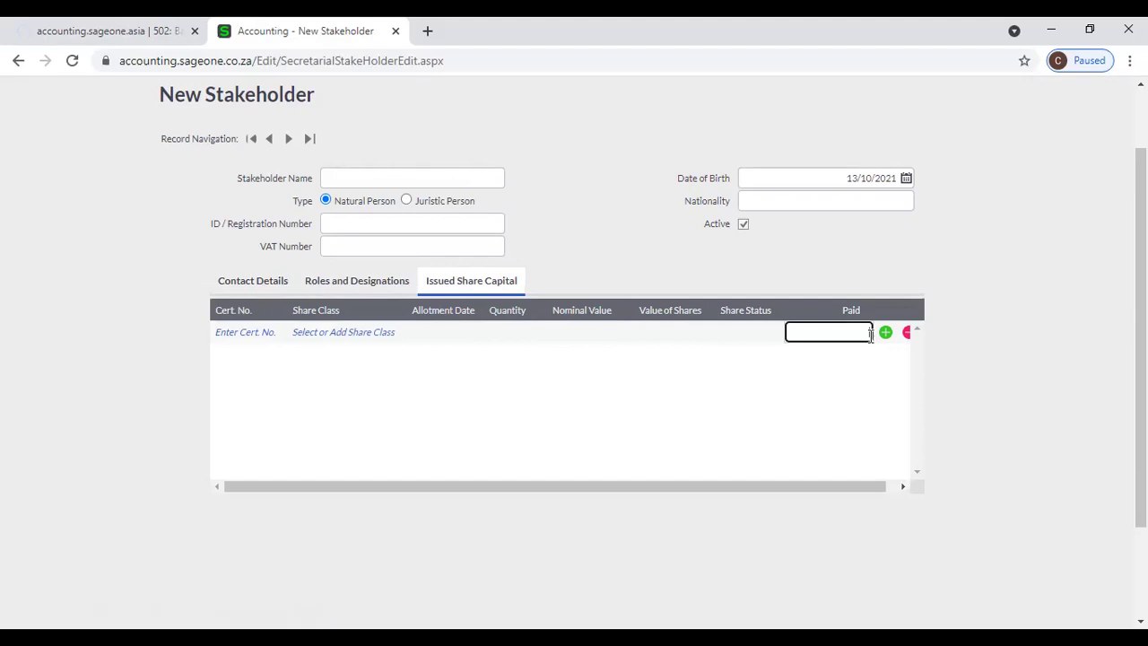
left_click(893, 490)
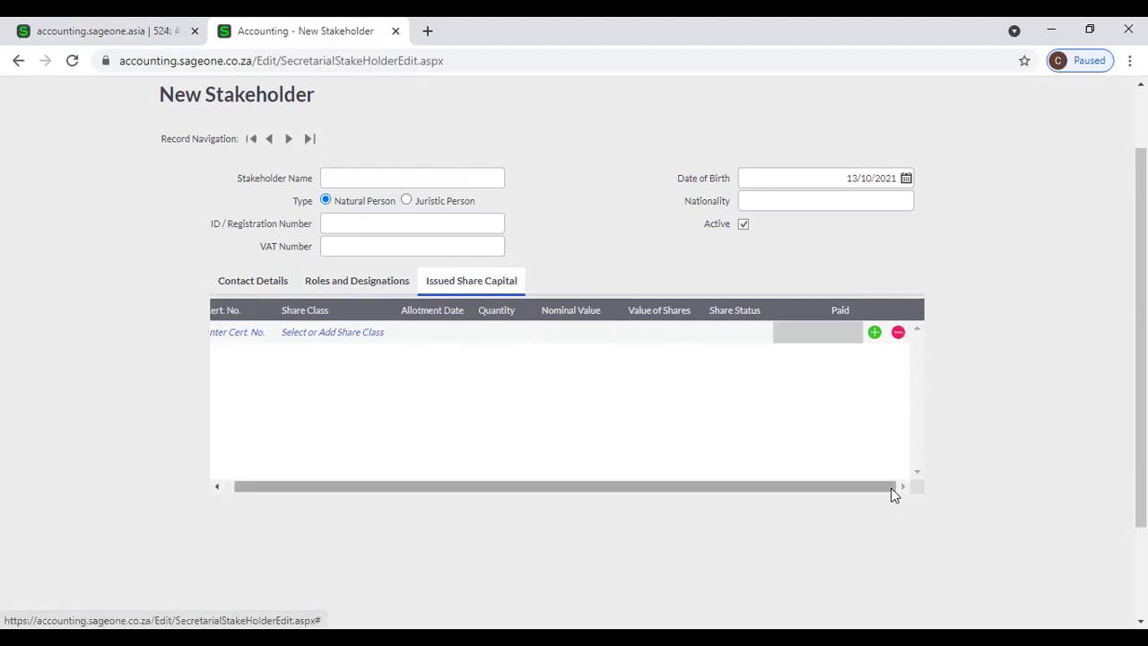
scroll(892, 493, "down", 3)
left_click(517, 531)
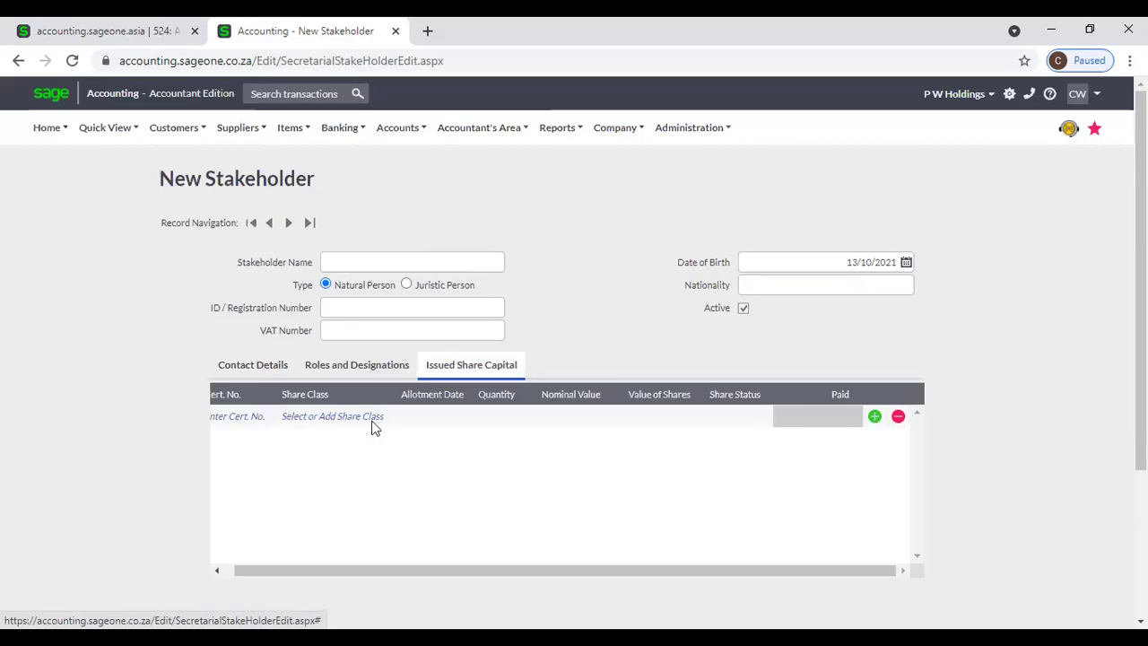
Untick Shareholder under Roles and Designations, then review the Contact Details fields.
left_click(354, 369)
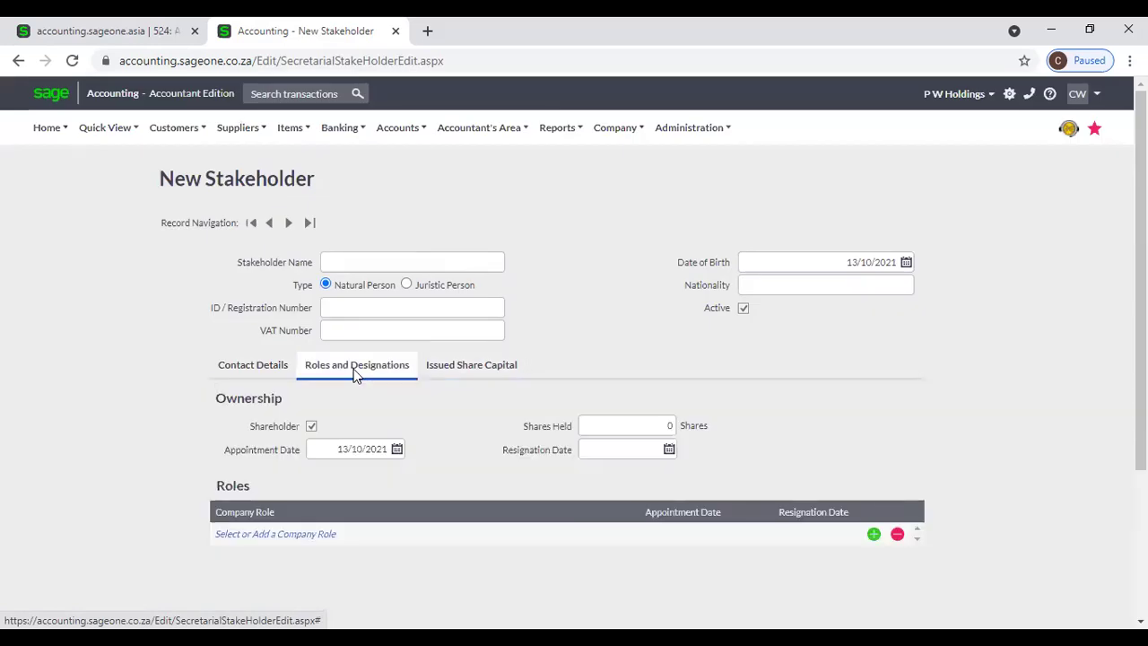
left_click(311, 427)
left_click(250, 369)
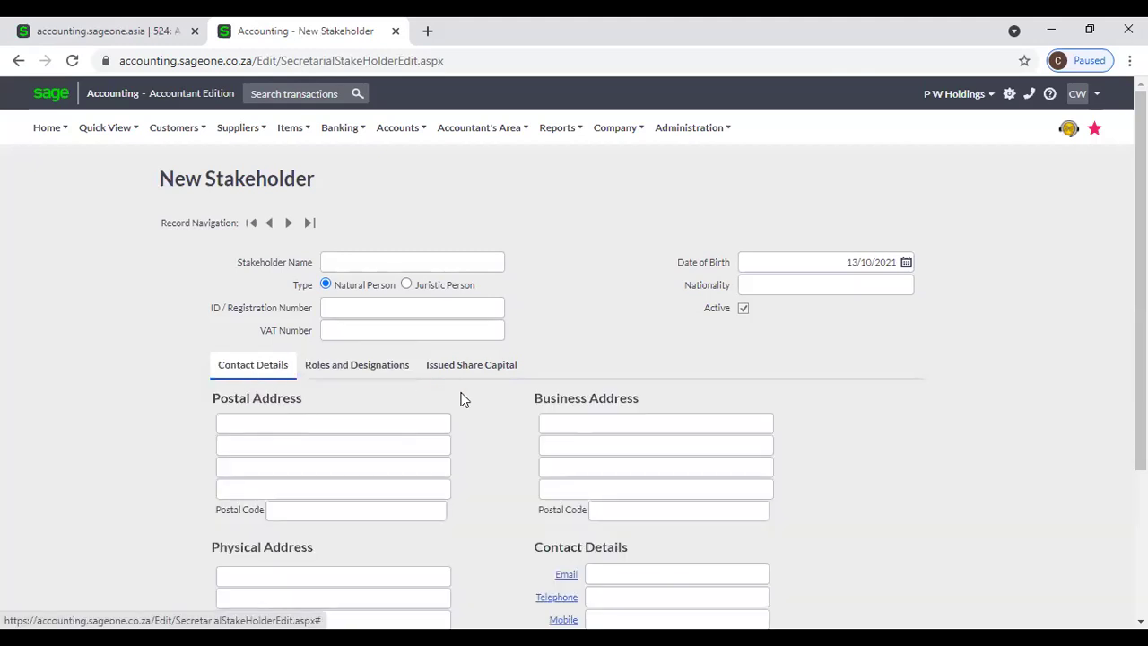
scroll(466, 413, "down", 3)
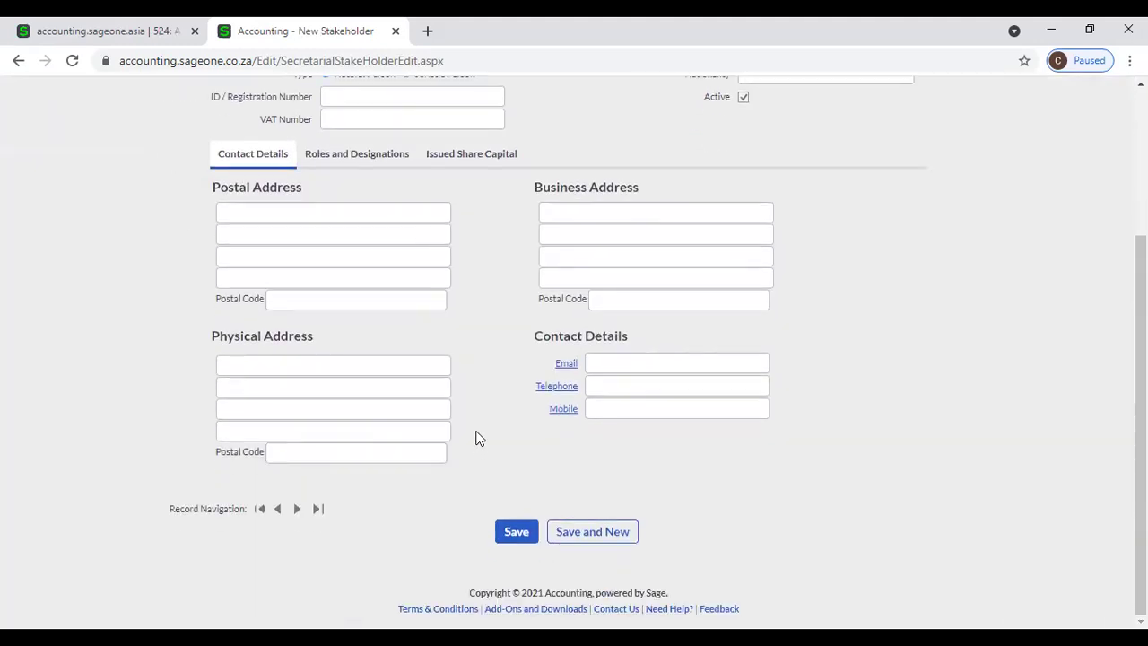
scroll(500, 472, "up", 1)
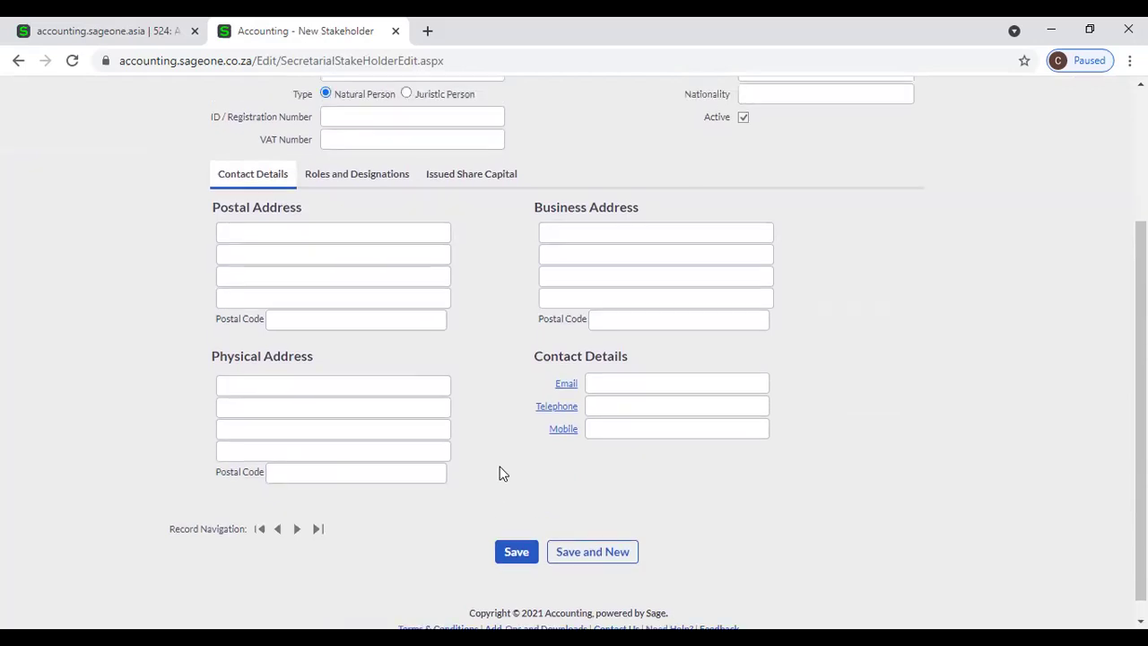
scroll(500, 473, "up", 3)
scroll(283, 340, "up", 1)
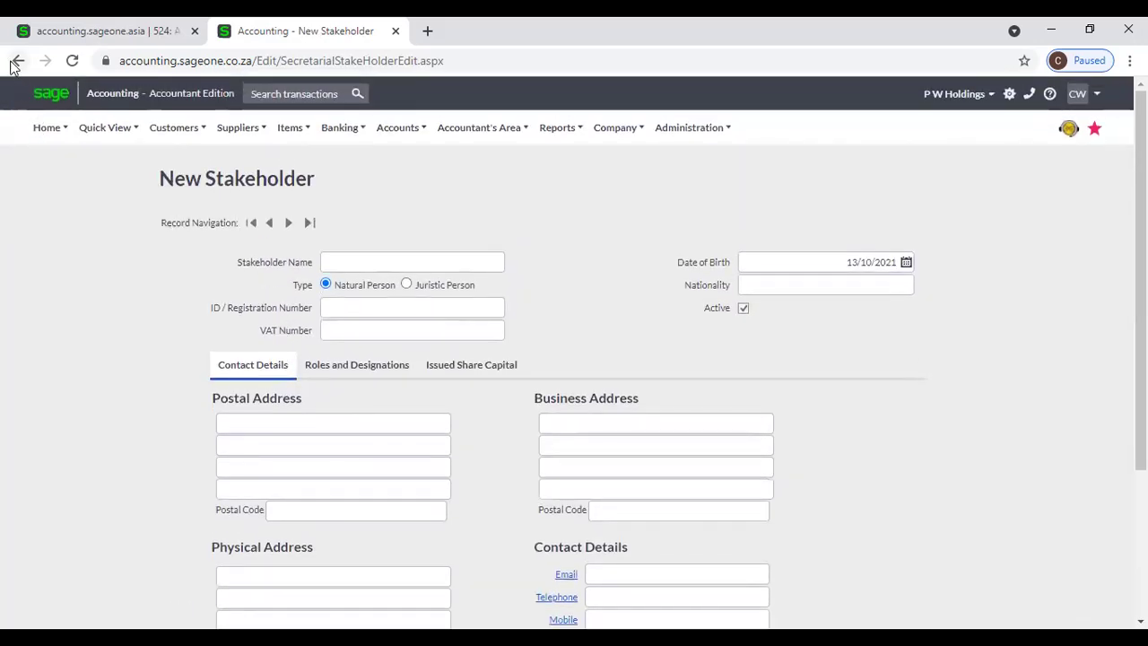
Open Company Roles, preview the Add Company Role form, then return to the six-role list.
mouse_move(479, 130)
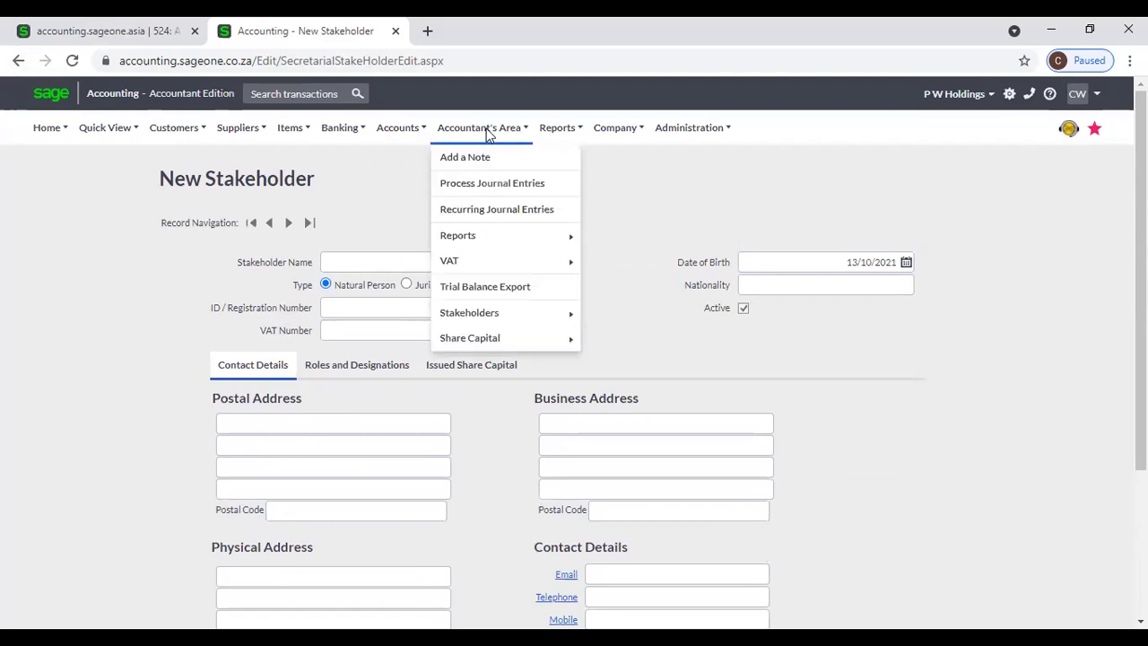
mouse_move(493, 318)
left_click(638, 339)
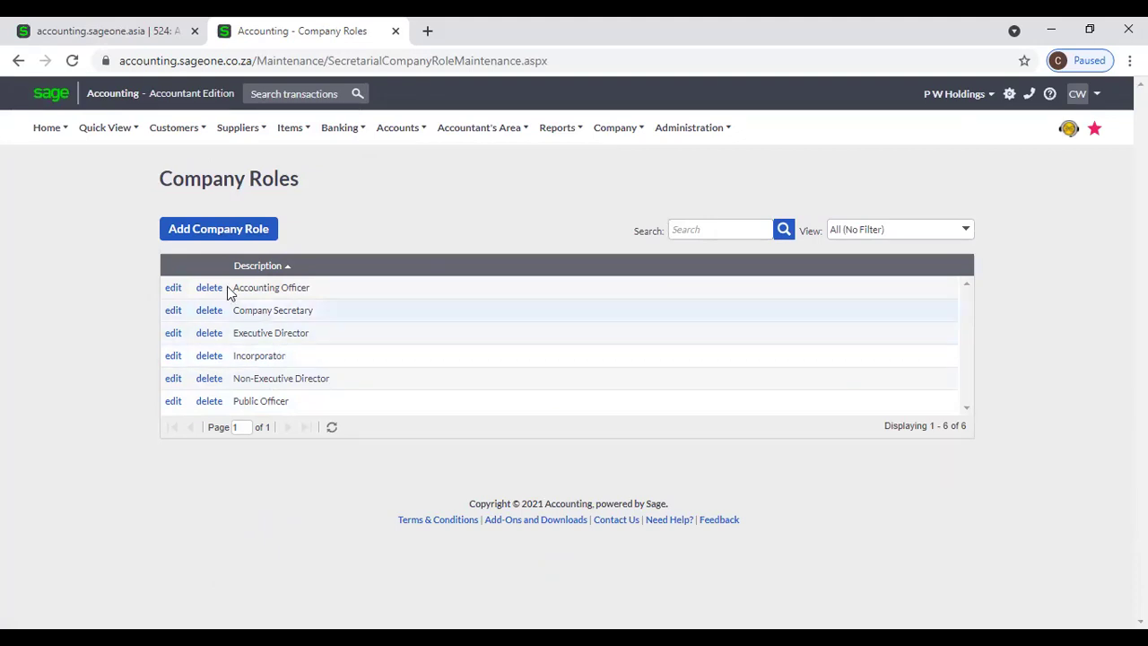
left_click(179, 235)
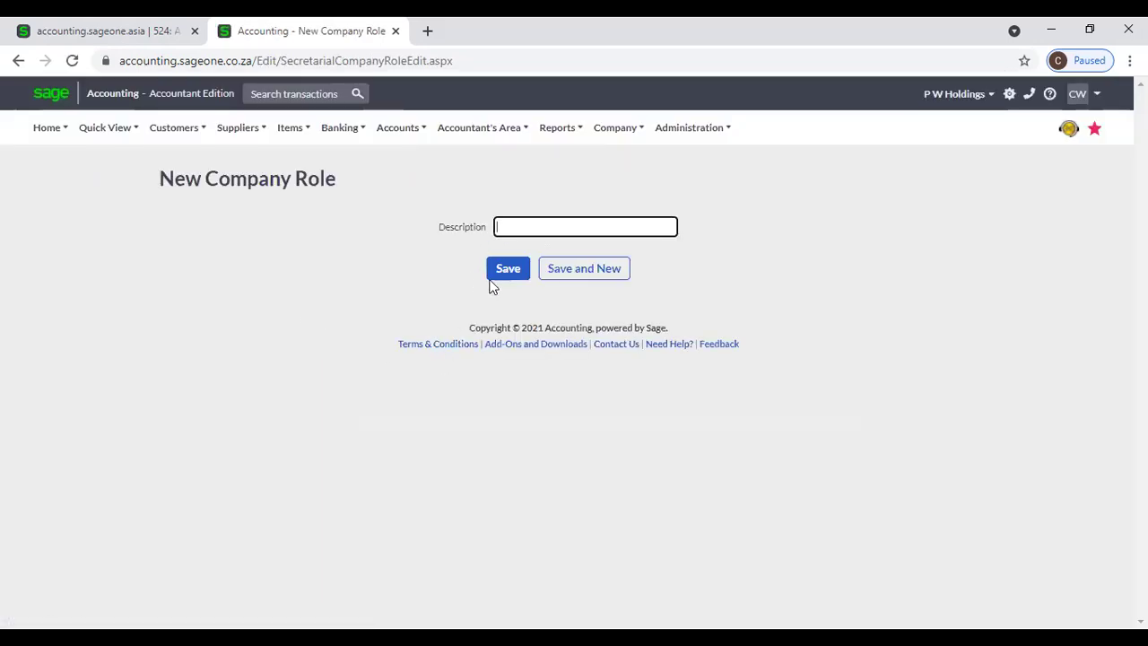
mouse_move(38, 130)
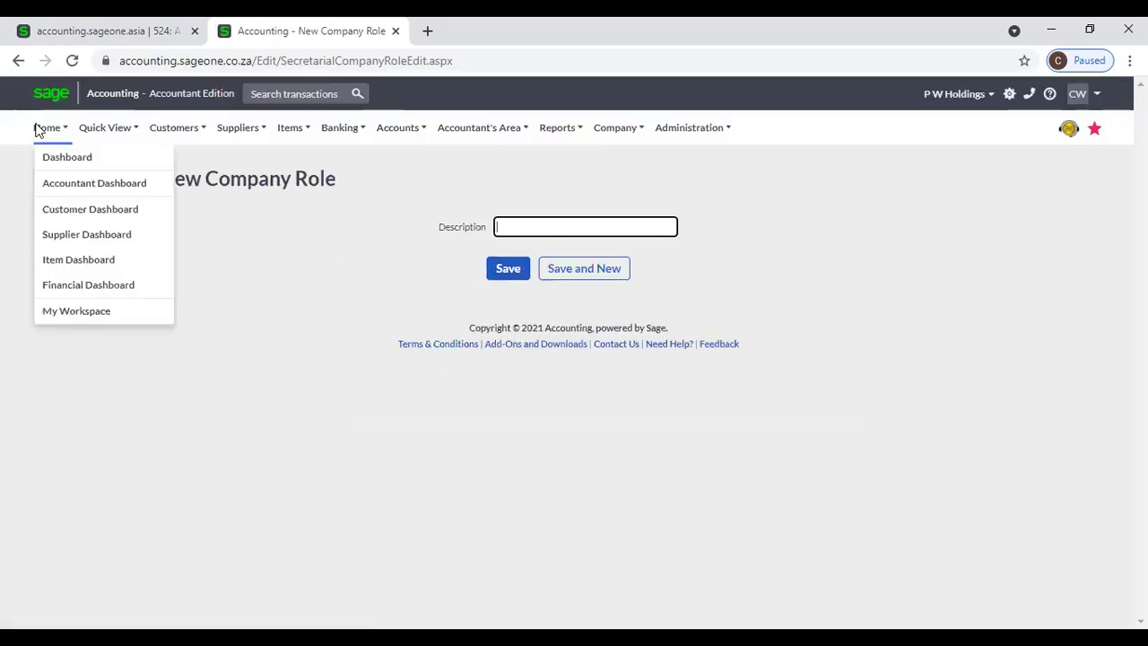
left_click(19, 61)
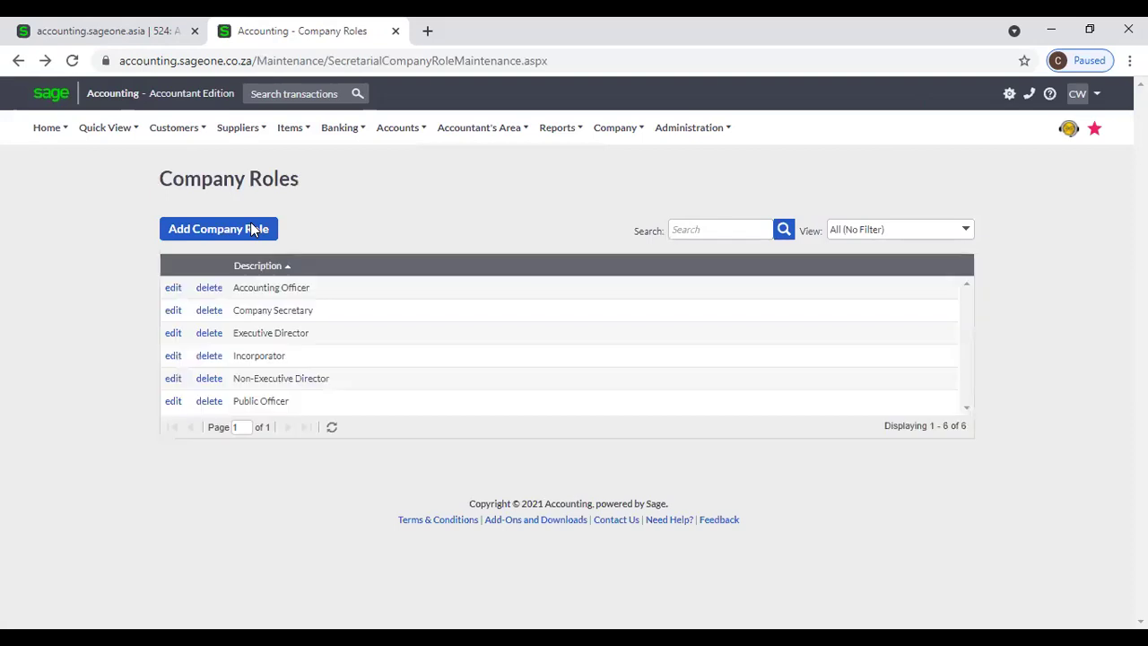
mouse_move(494, 119)
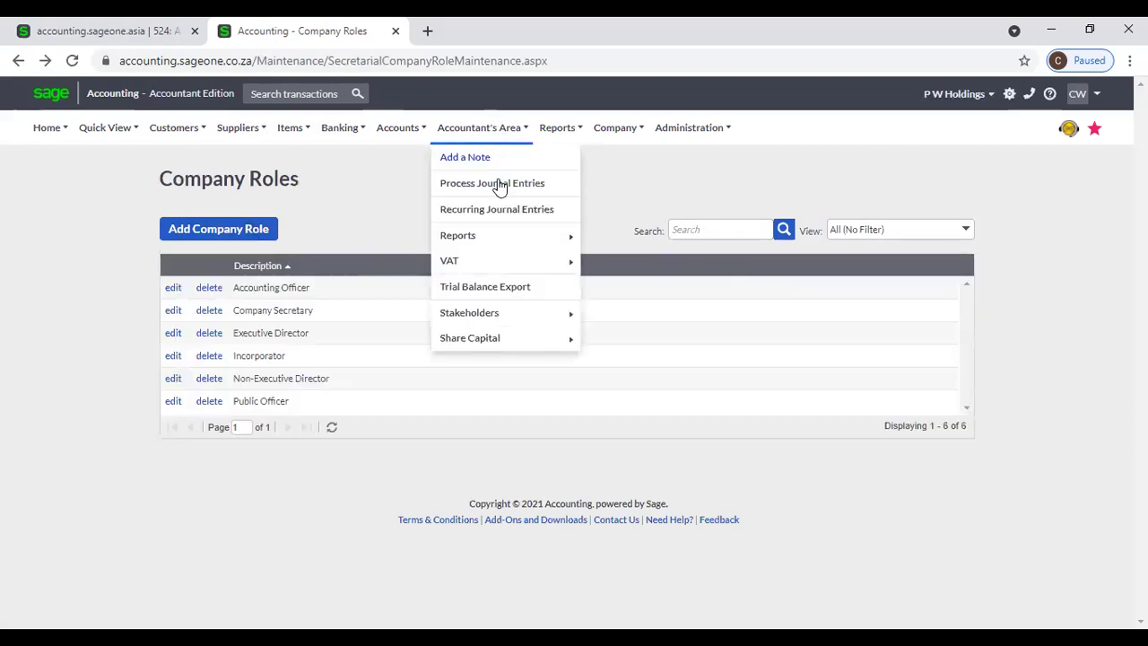
mouse_move(497, 310)
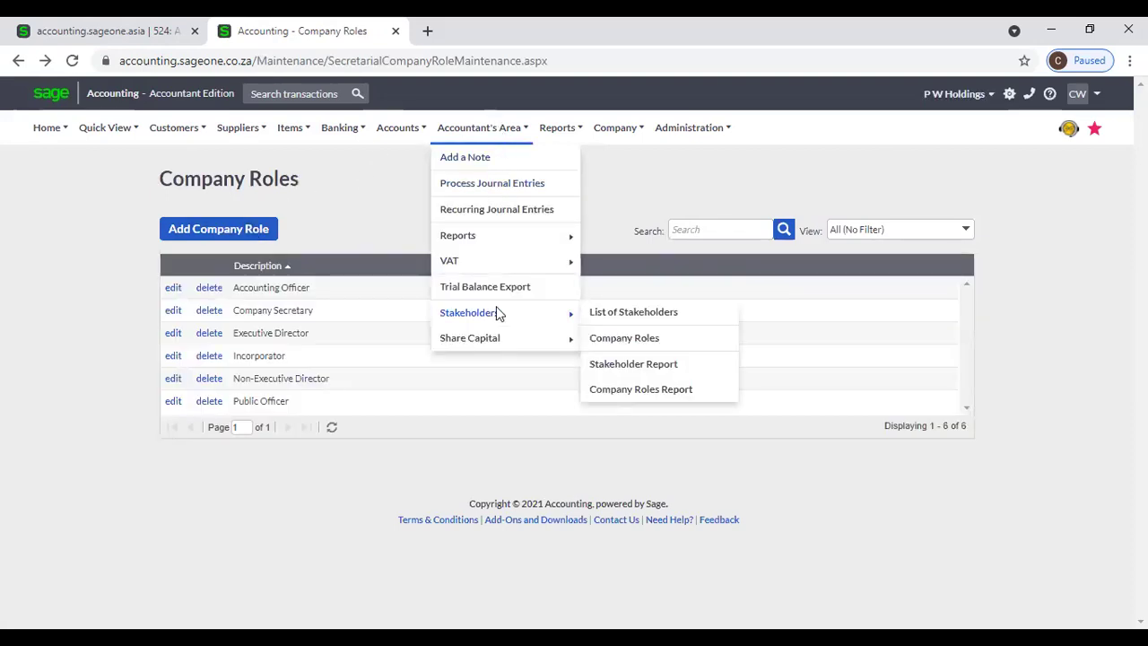
Set the Stakeholder Report to Active Both, Summary style, with Display Shareholder(s) only unticked.
left_click(647, 372)
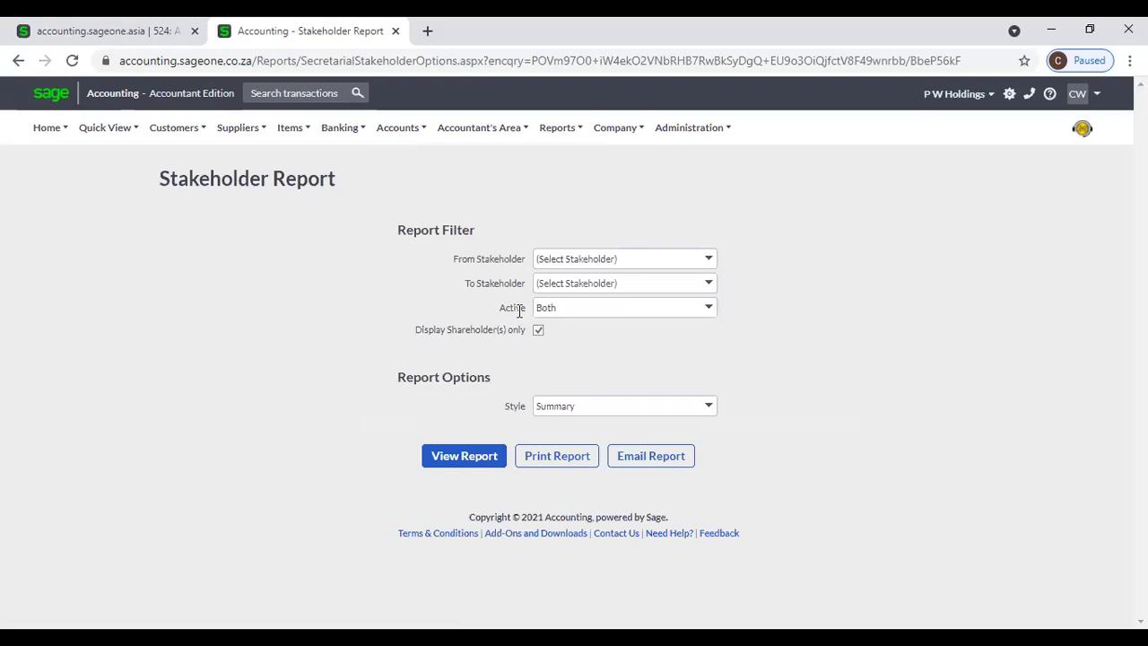
left_click(708, 259)
left_click(709, 278)
left_click(709, 309)
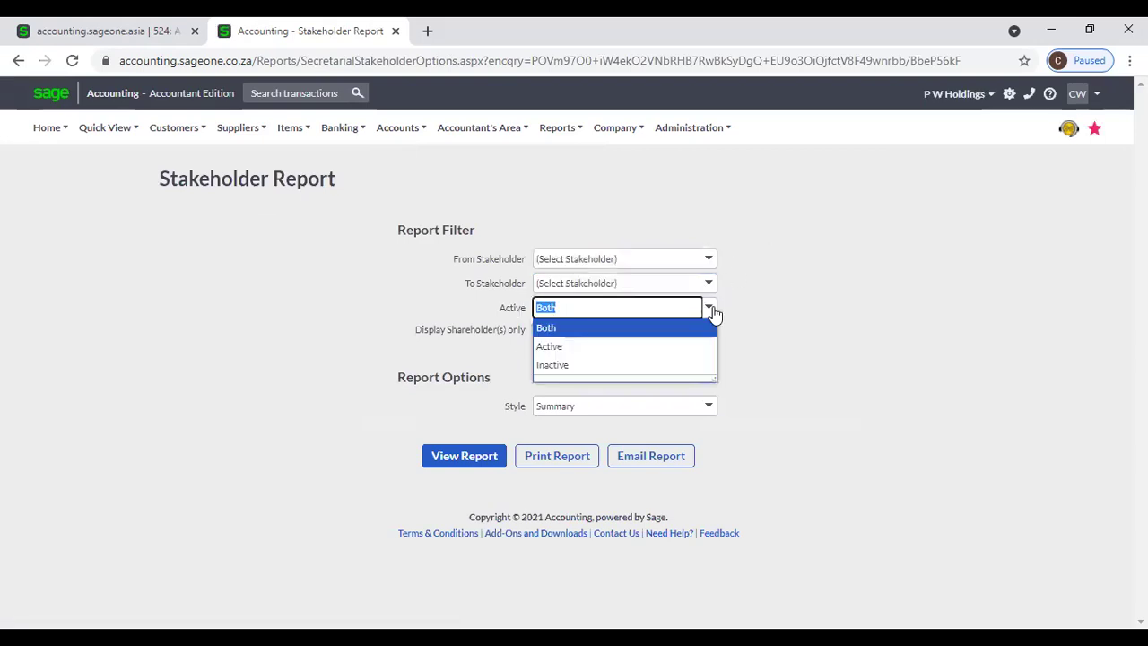
left_click(750, 317)
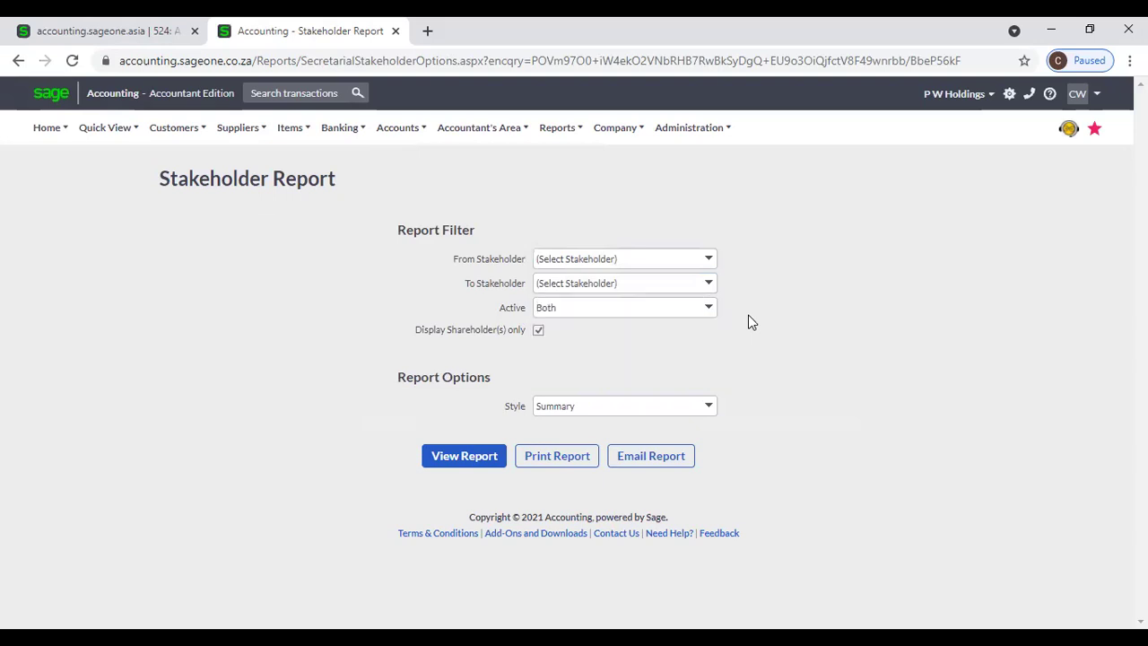
left_click(540, 331)
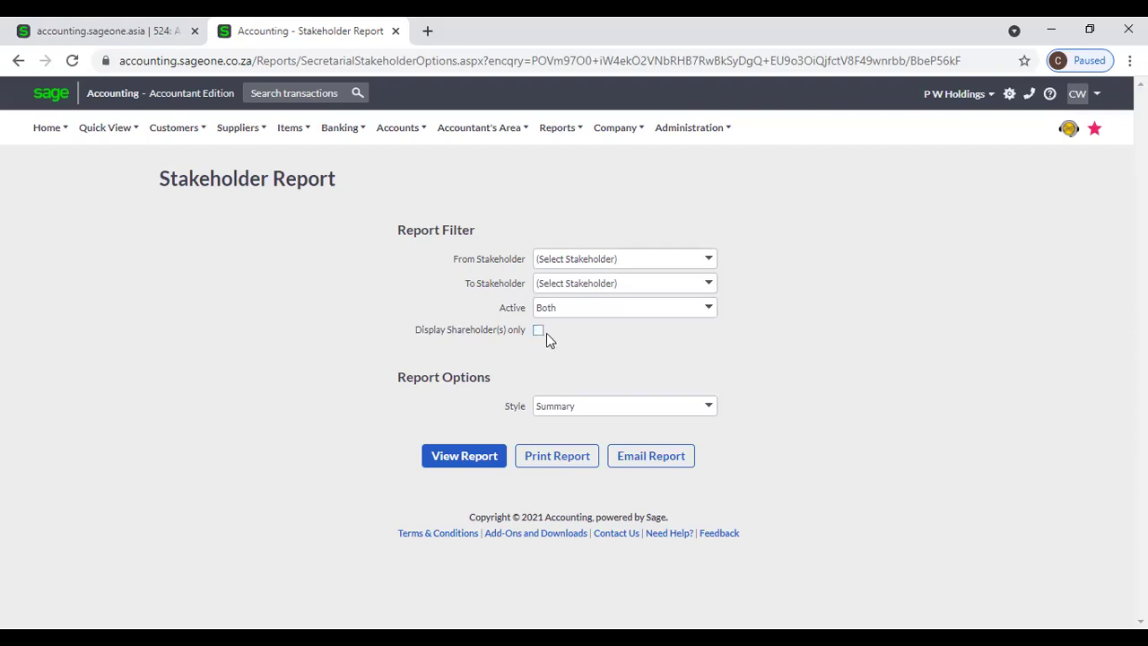
left_click(707, 409)
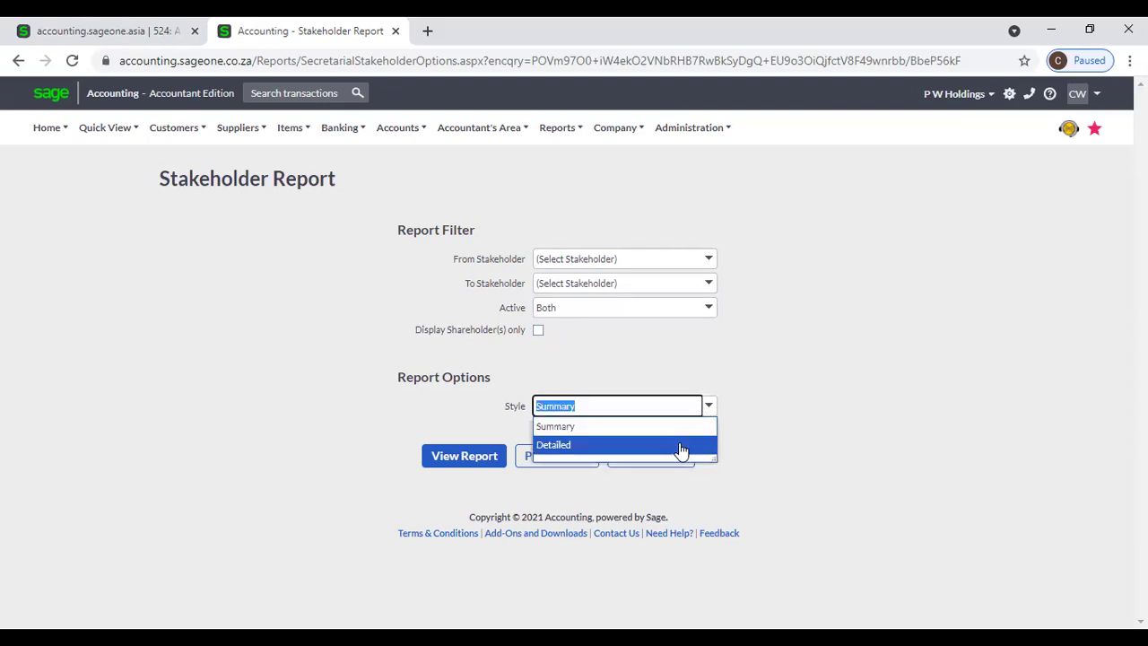
left_click(699, 369)
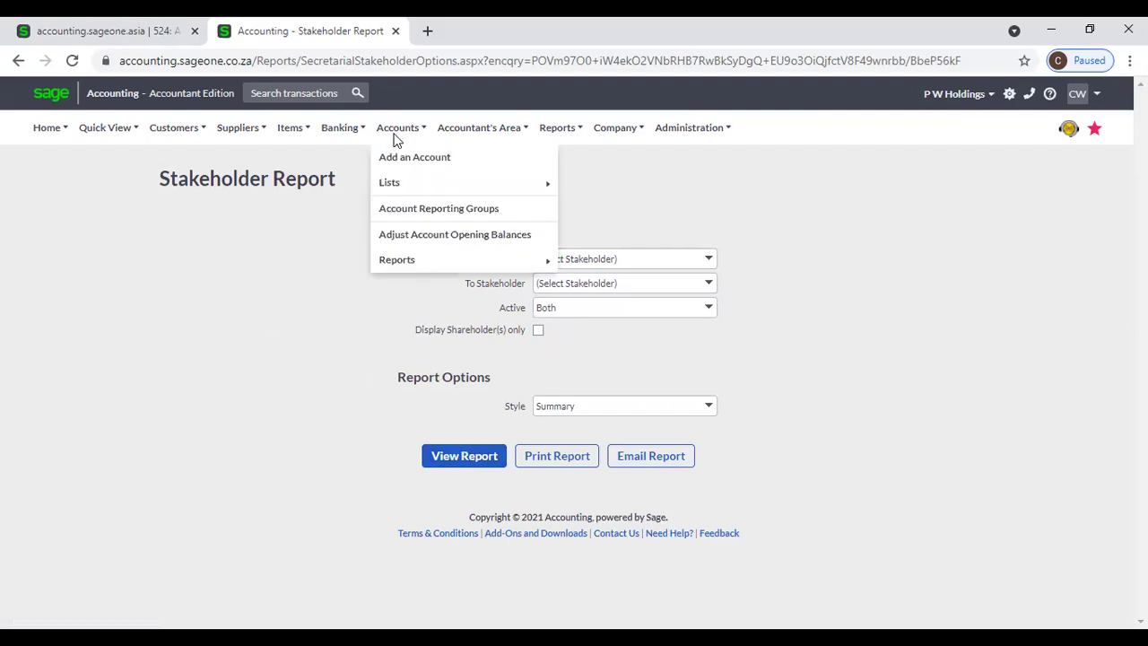
Open the Company Roles Report options and check the From Company Role and From Stakeholder lists.
mouse_move(487, 130)
mouse_move(485, 316)
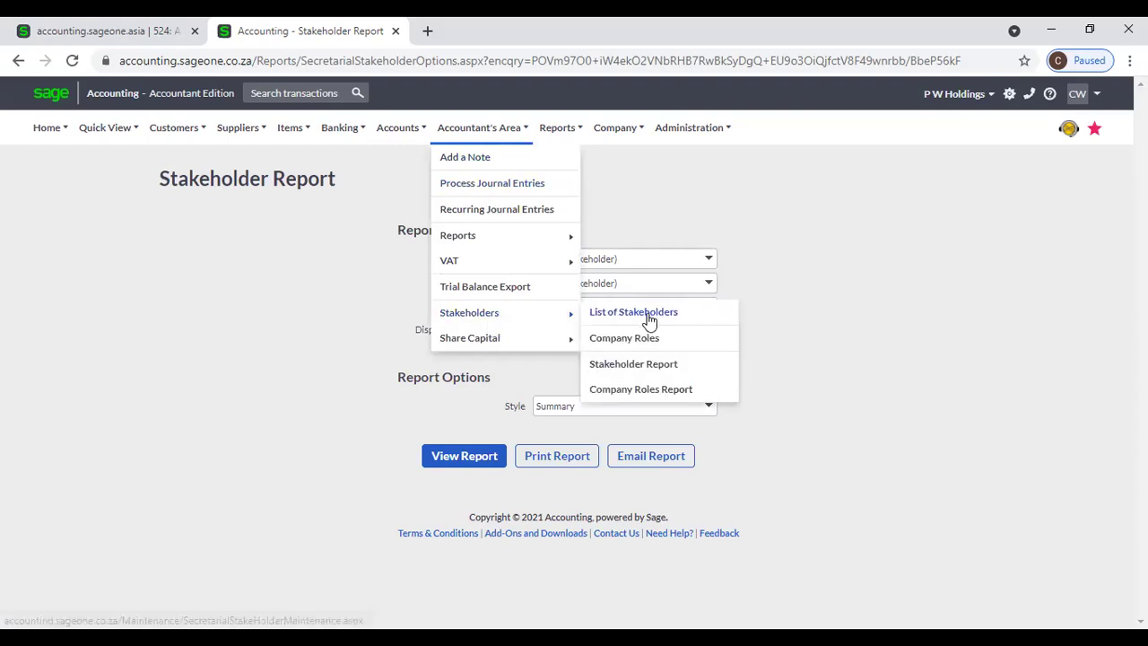
left_click(667, 388)
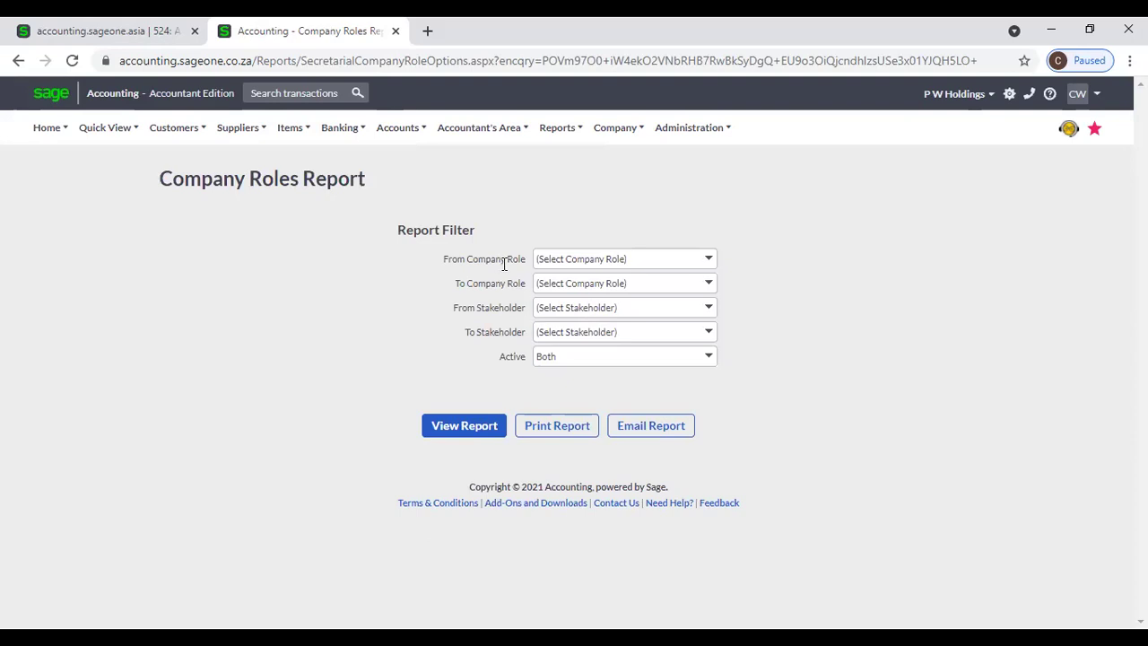
left_click(708, 262)
left_click(798, 277)
left_click(709, 307)
left_click(738, 308)
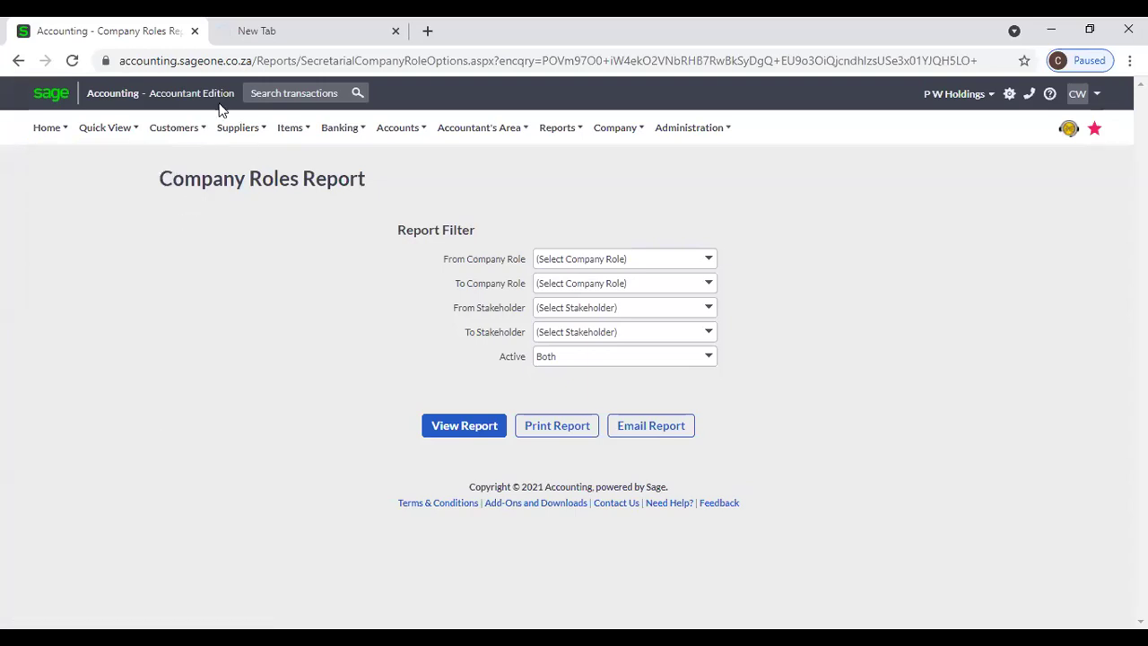
Browse the customer-related menu options.
mouse_move(174, 127)
mouse_move(147, 236)
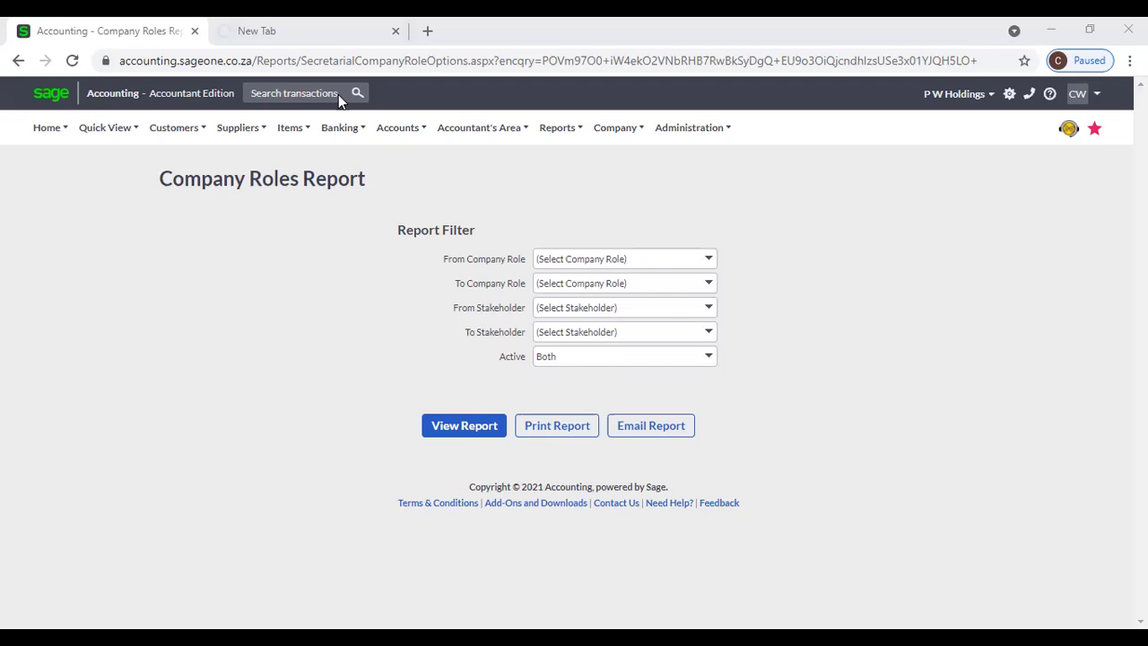
left_click(173, 127)
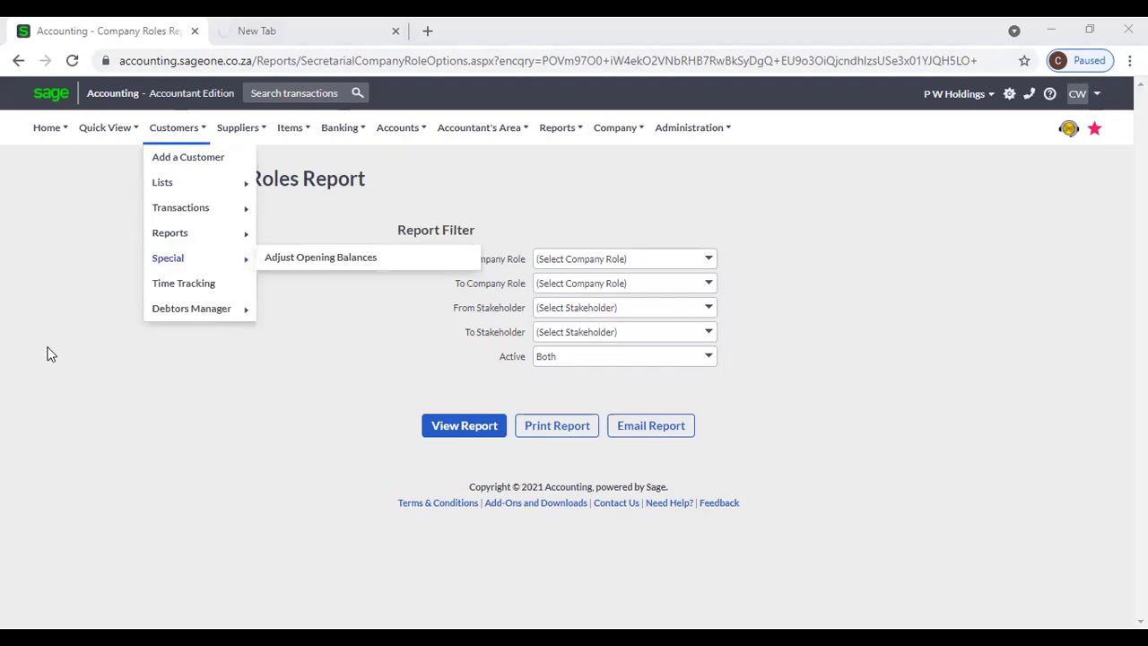
Start a new share class from Authorised Share Capital, leaving 0 shares and 0.00 nominal value.
left_click(471, 137)
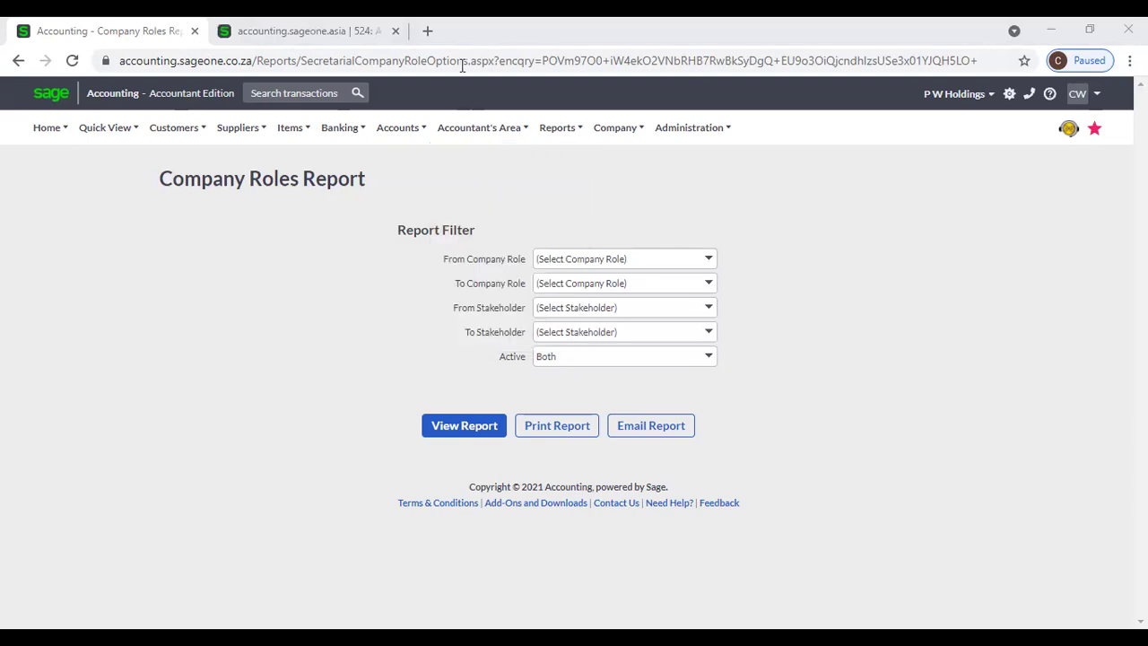
left_click(472, 136)
mouse_move(474, 341)
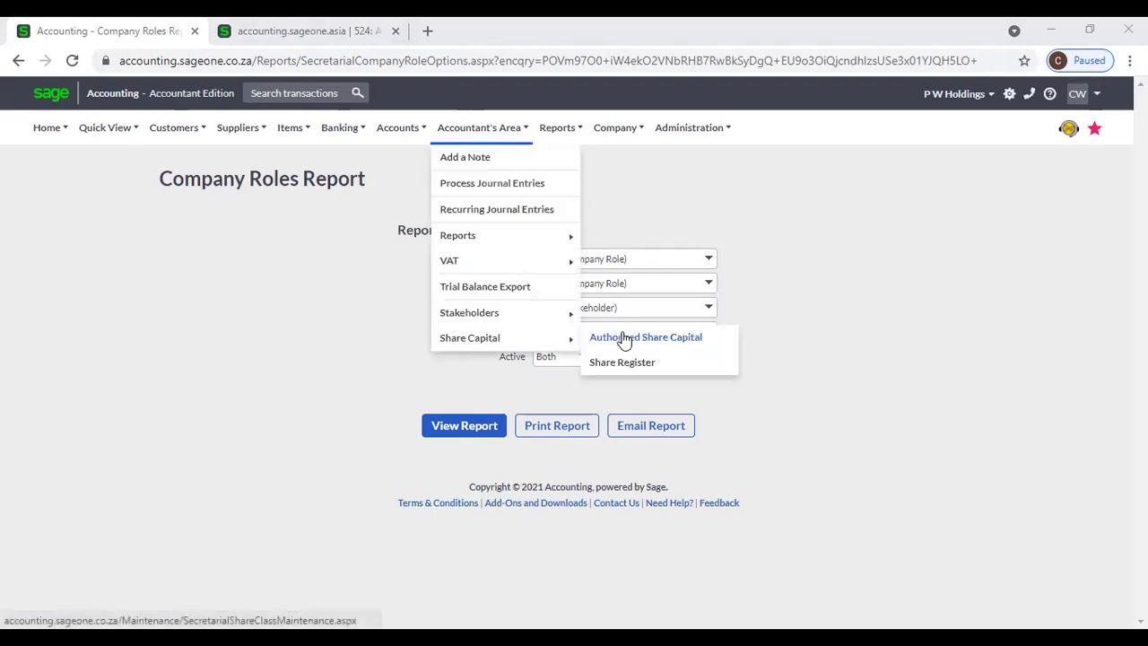
left_click(628, 338)
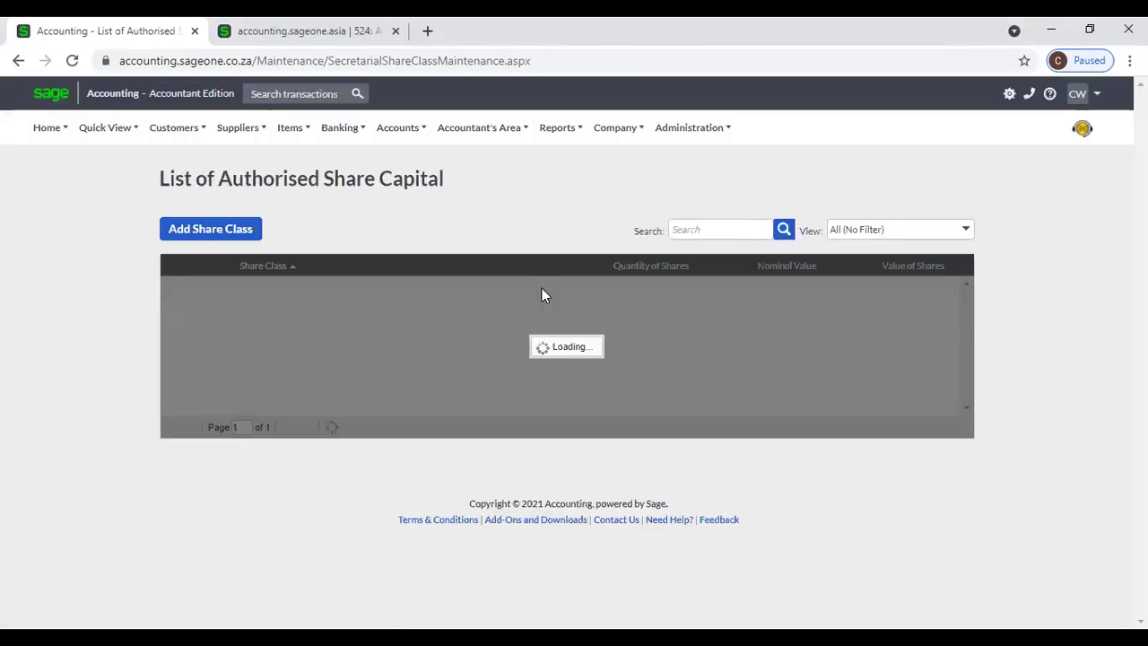
left_click(236, 235)
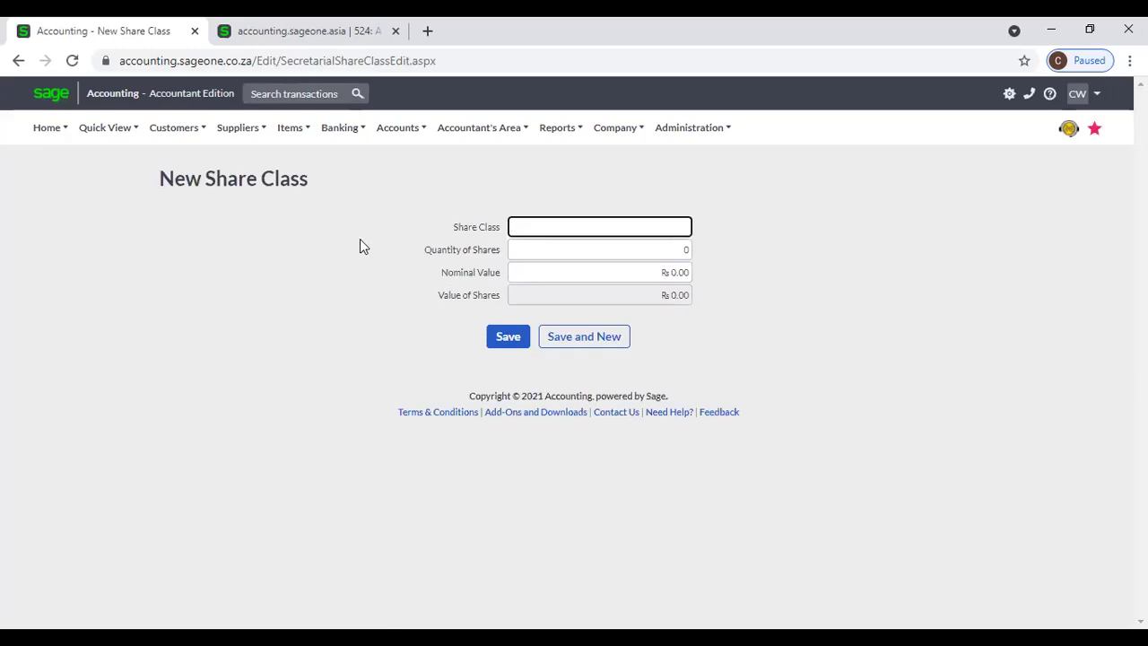
left_click(528, 252)
left_click(529, 271)
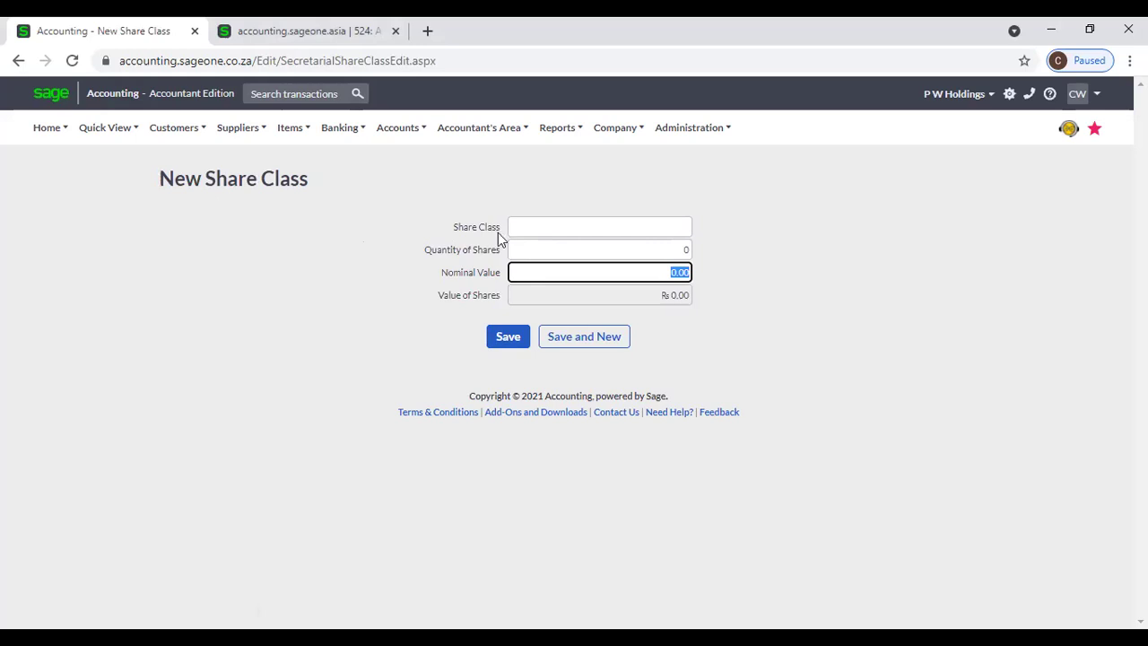
left_click(473, 138)
mouse_move(487, 346)
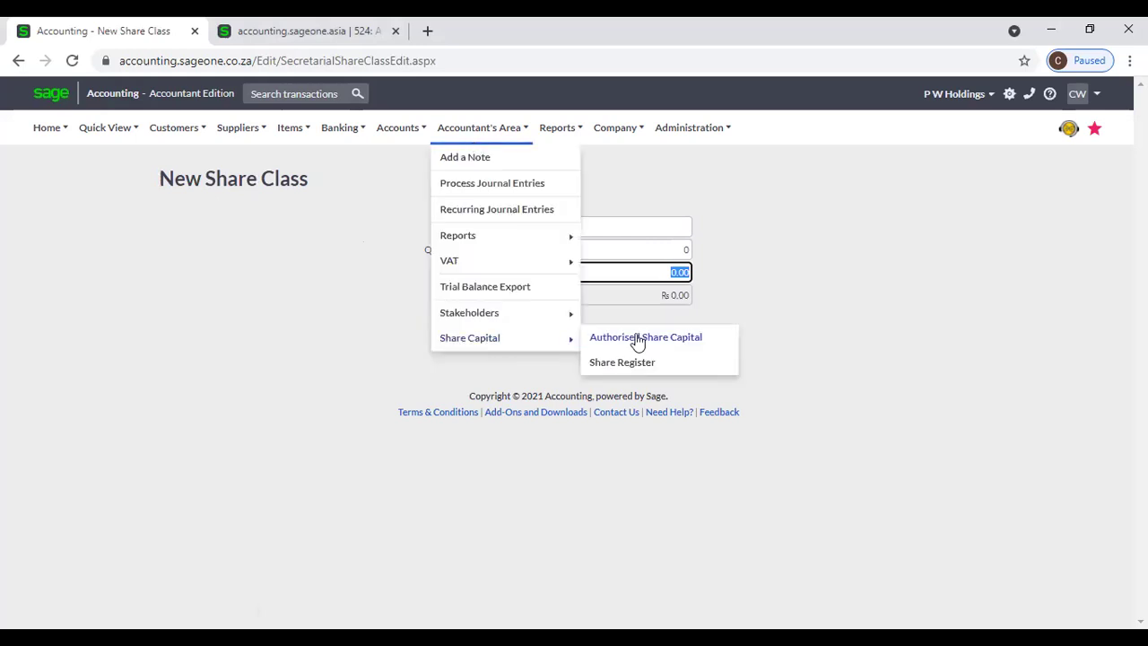
Open the Share Register Report options, then launch Accounting Intelligence Reporting from the Reports menu.
left_click(647, 364)
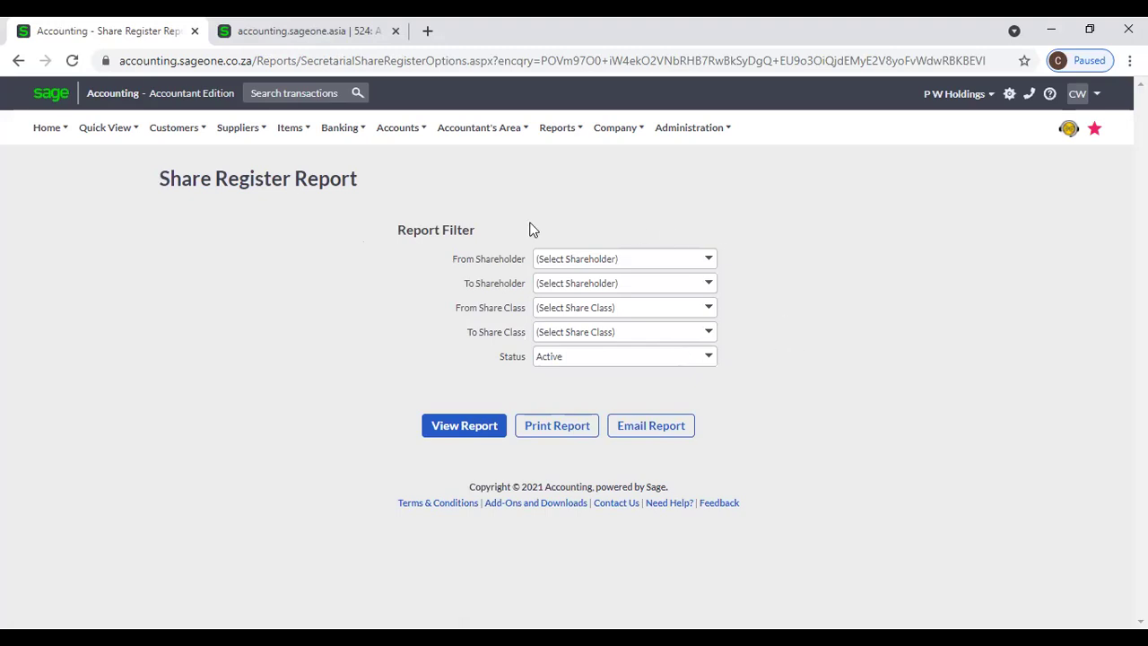
left_click(479, 131)
left_click(561, 130)
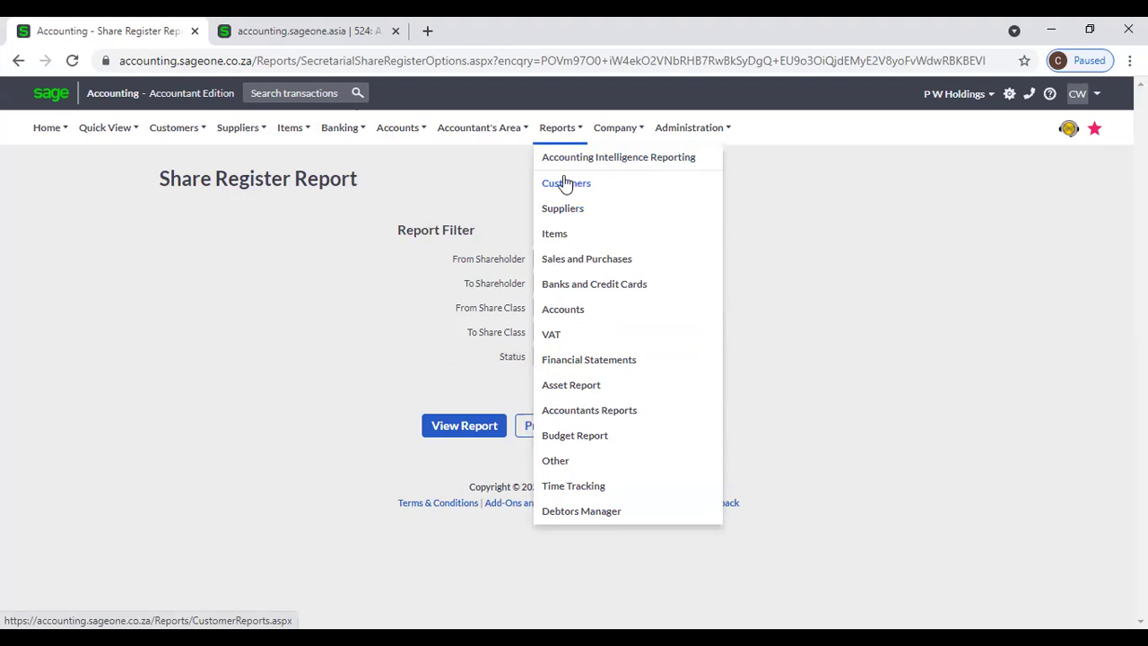
left_click(399, 127)
left_click(542, 132)
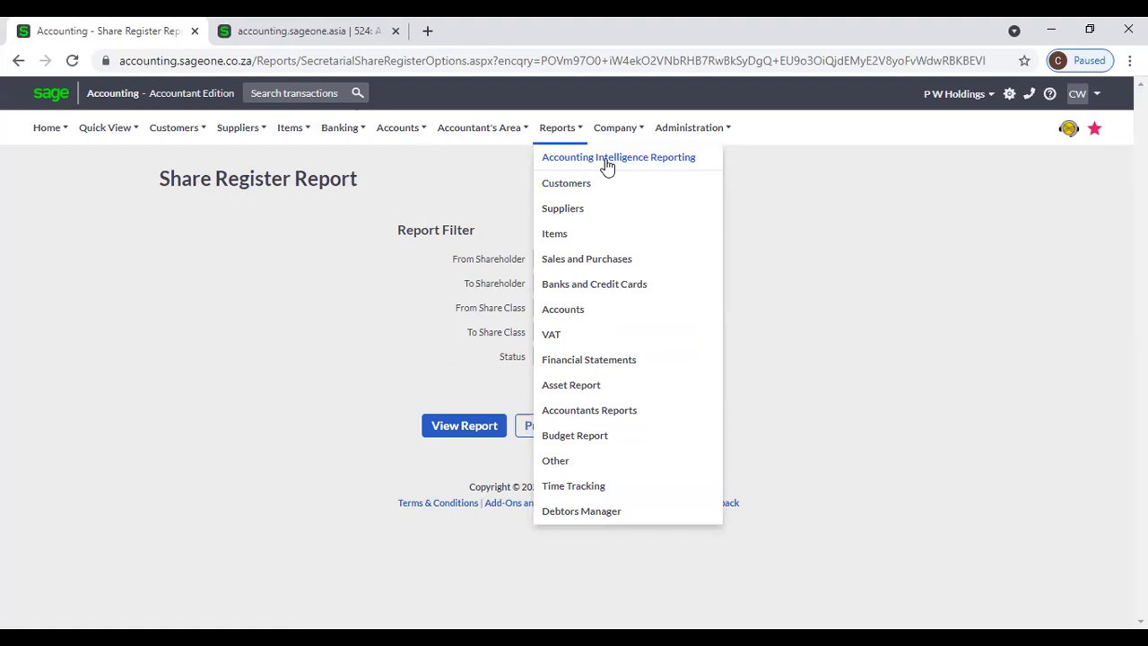
left_click(607, 161)
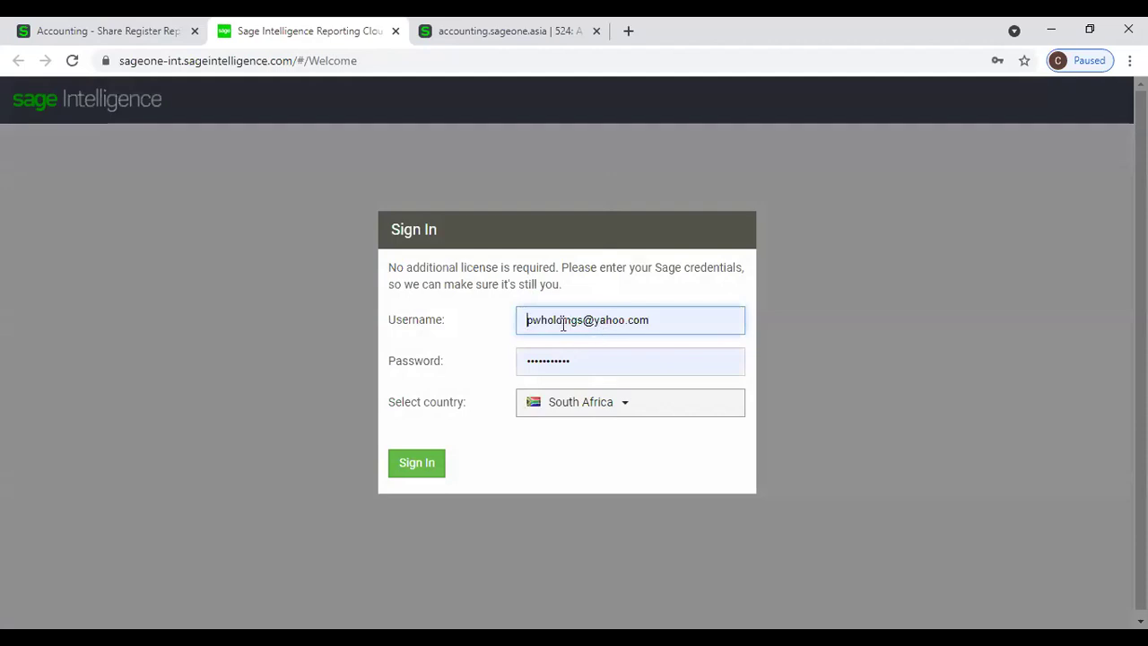
Sign in to Sage Intelligence with the company user's e-mail address and password.
left_click_drag(676, 323, 510, 318)
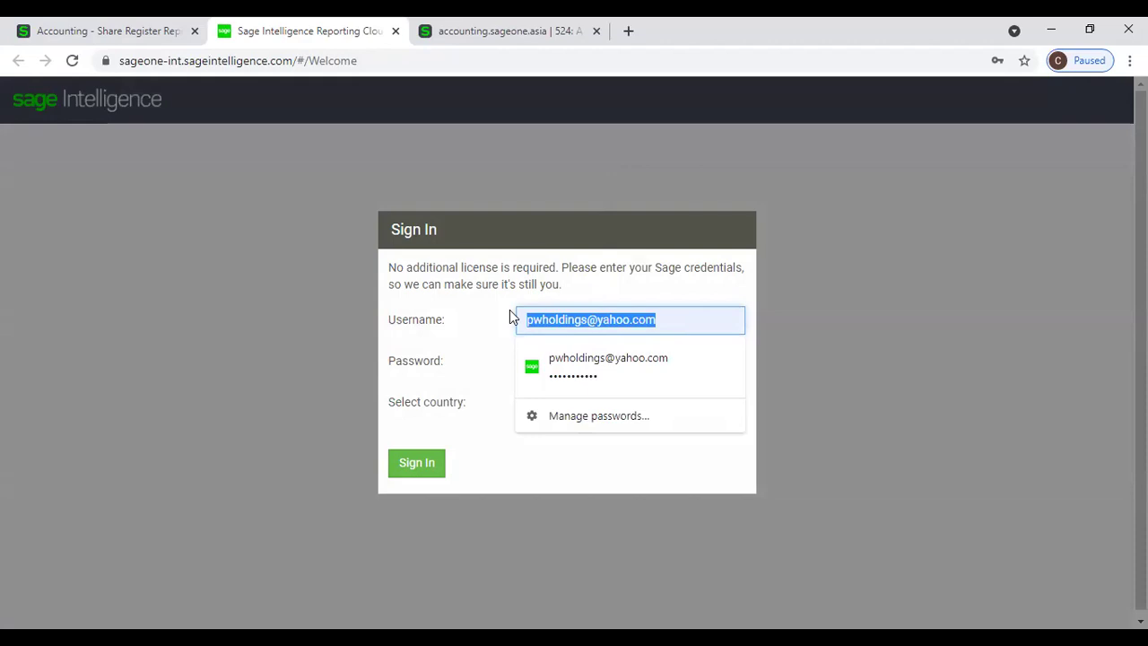
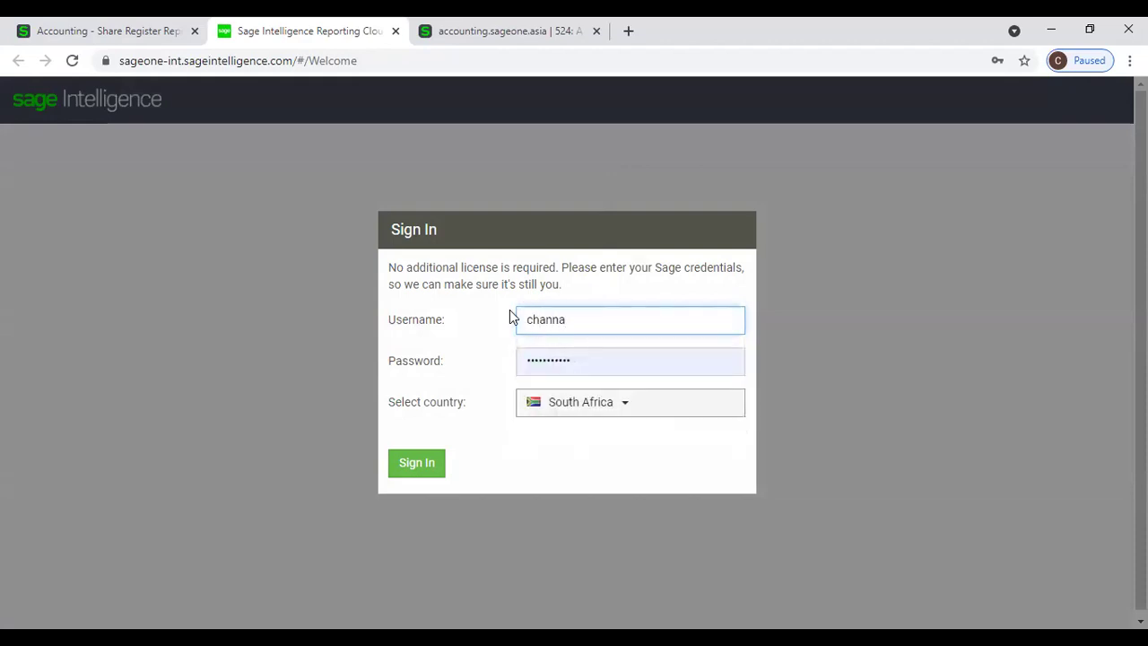
key("Tab")
type("********")
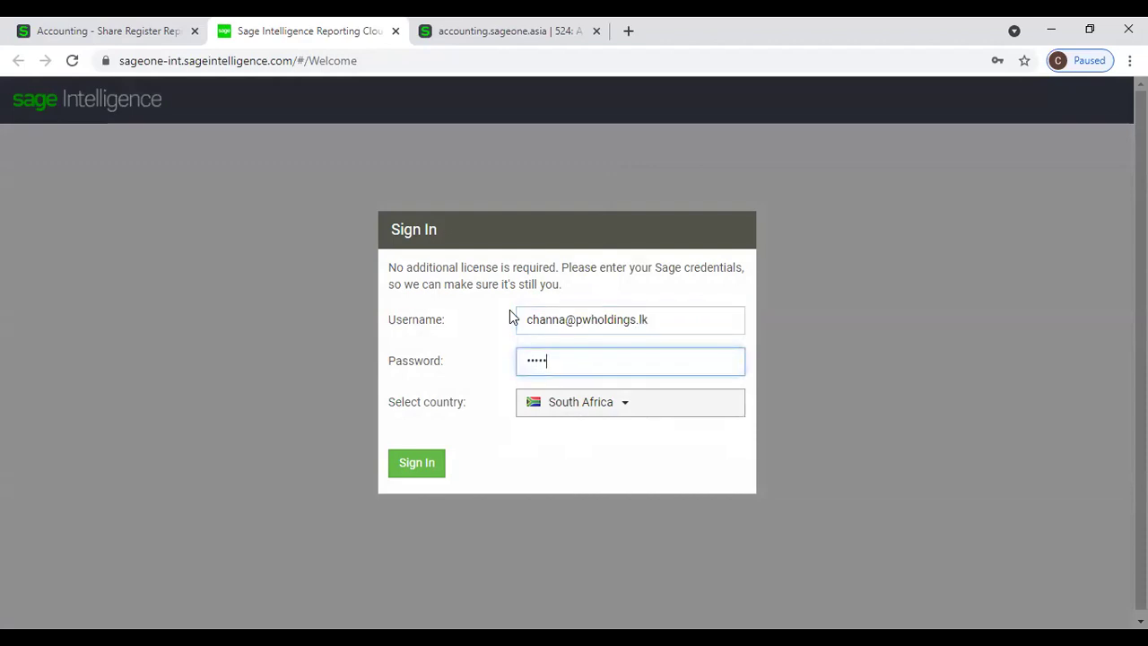
type("*")
left_click(434, 459)
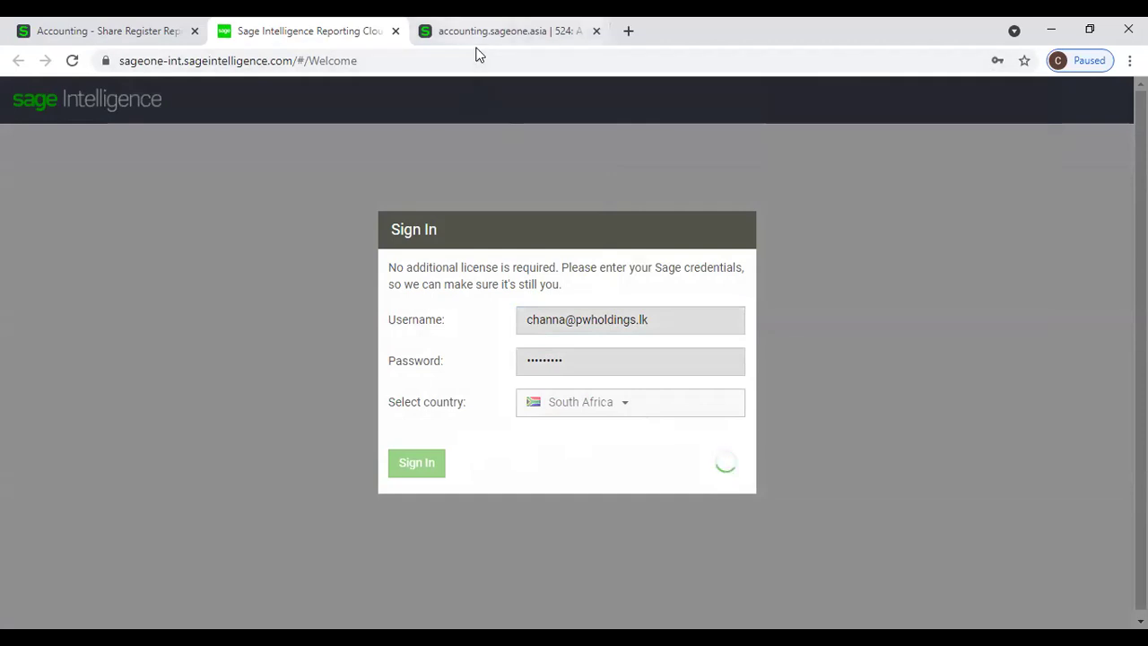
Reload the timed-out accounting page and duplicate the Share Register Report tab.
left_click(453, 34)
left_click(71, 62)
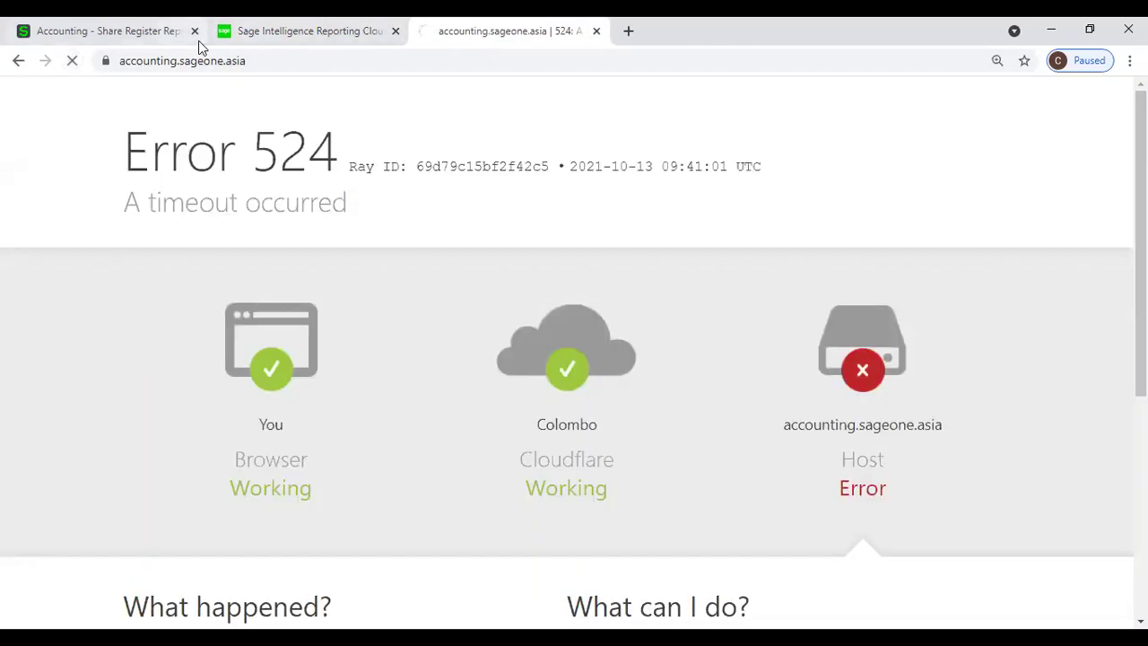
left_click(198, 41)
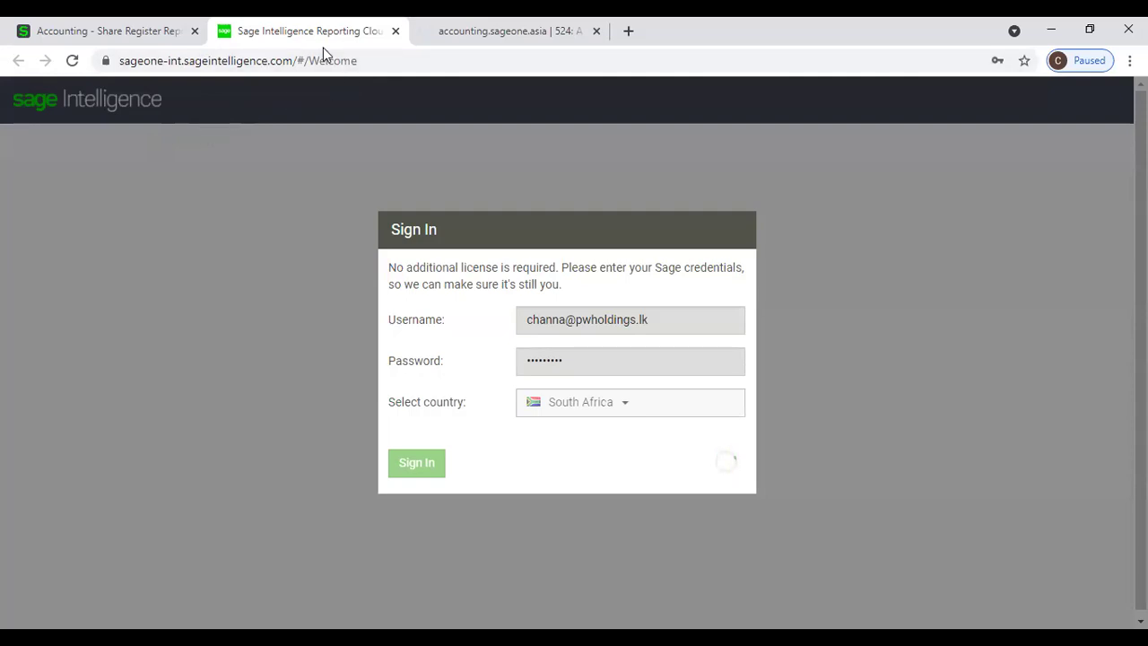
right_click(137, 23)
left_click(174, 145)
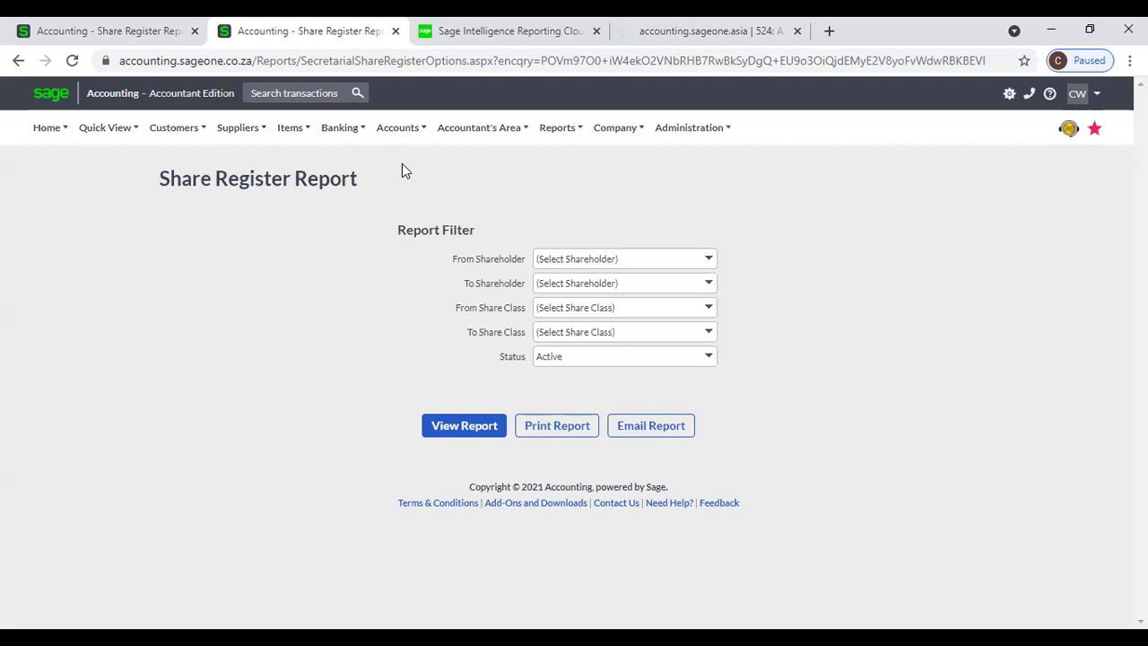
left_click(448, 31)
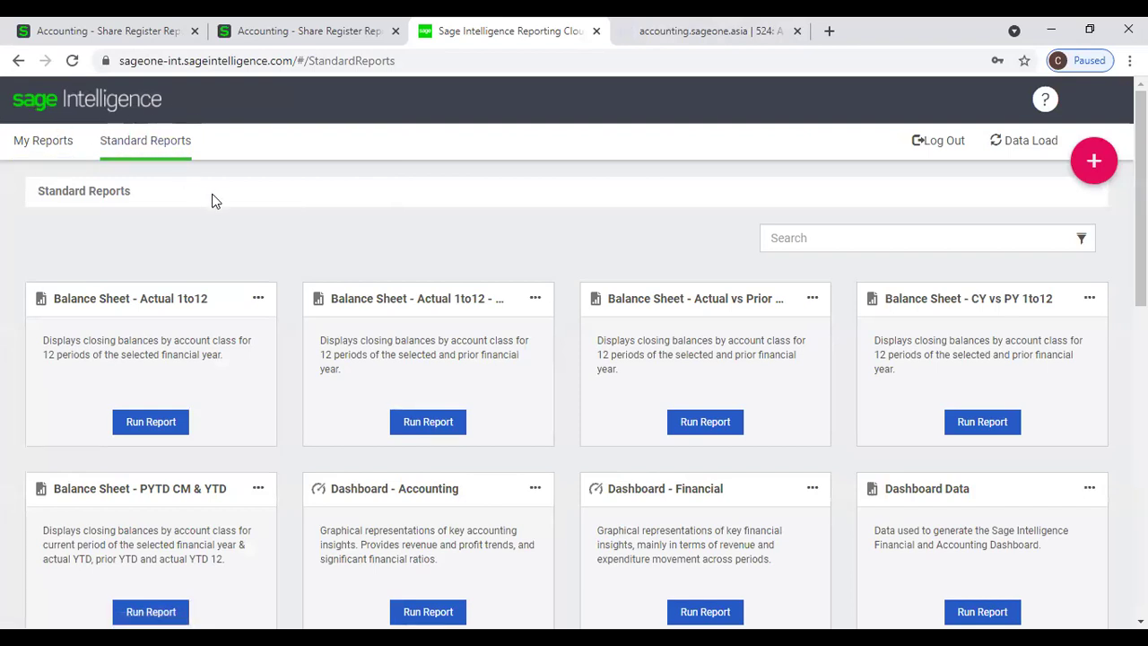
Browse the Standard Reports cards for balance sheet, dashboard and profit & loss reports.
scroll(213, 199, "down", 1)
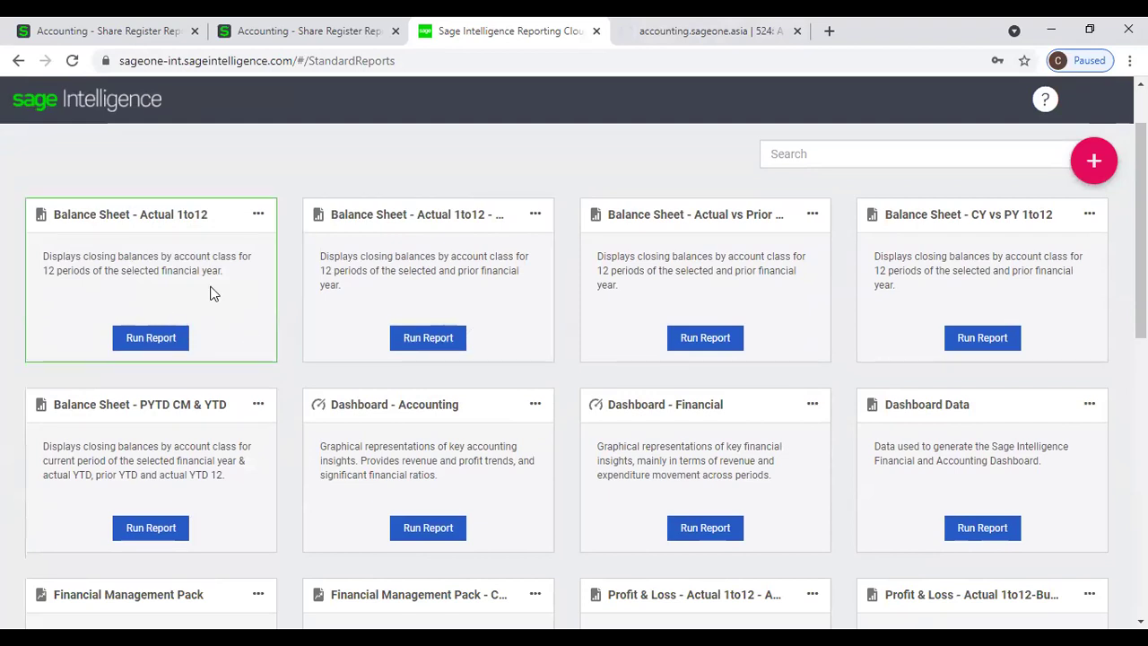
scroll(502, 353, "down", 2)
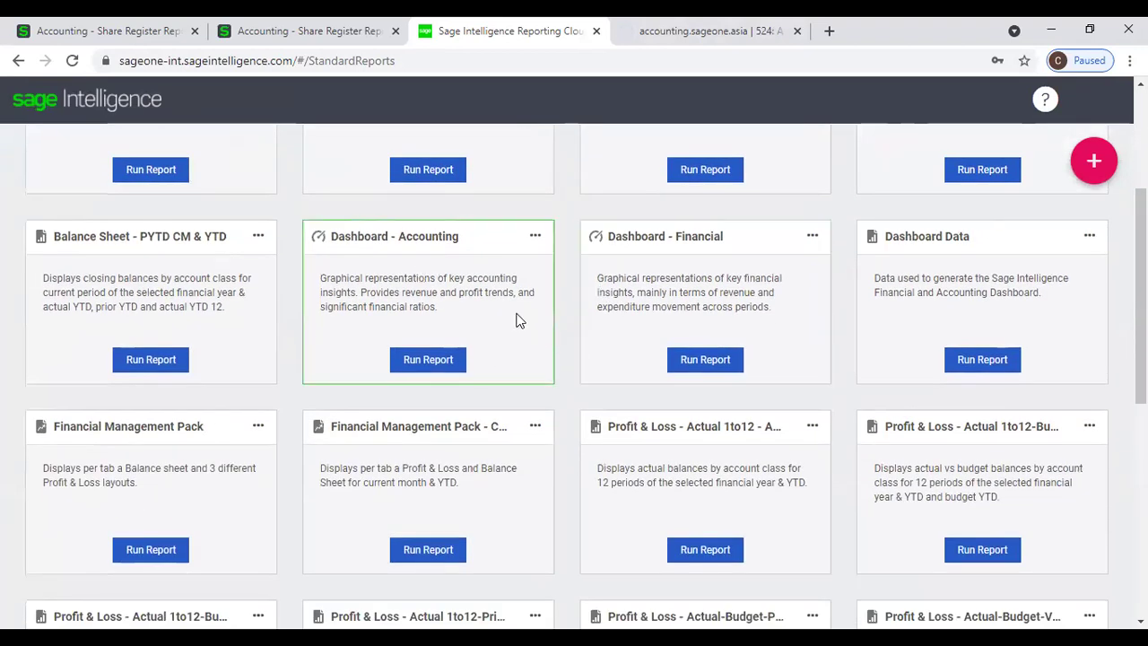
scroll(441, 436, "down", 2)
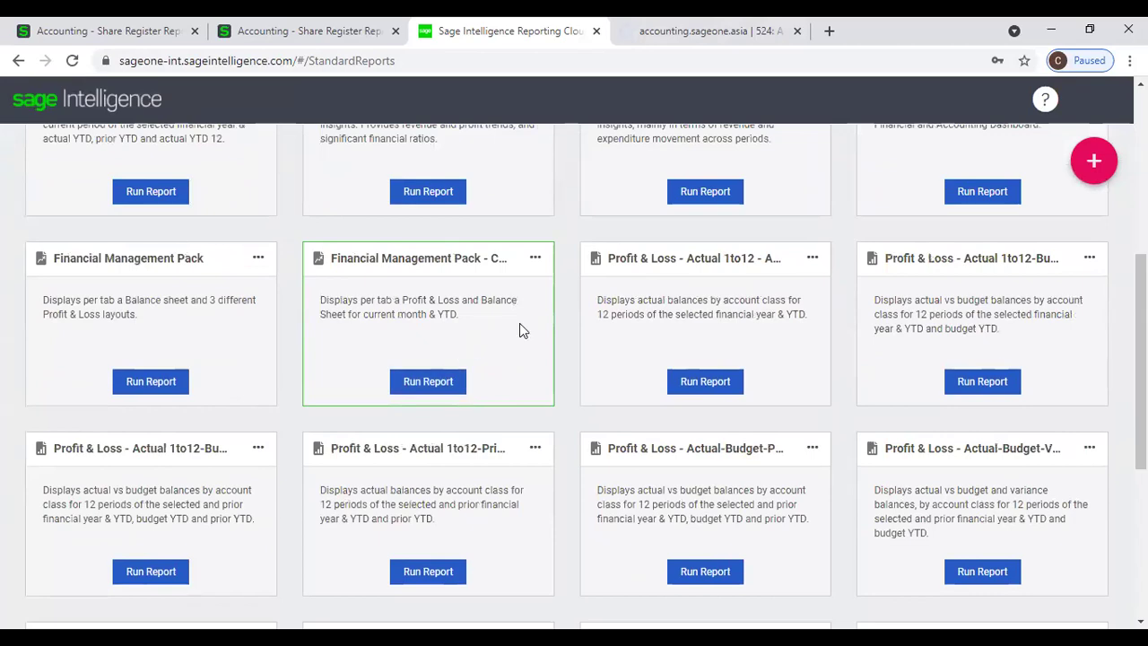
scroll(702, 455, "down", 4)
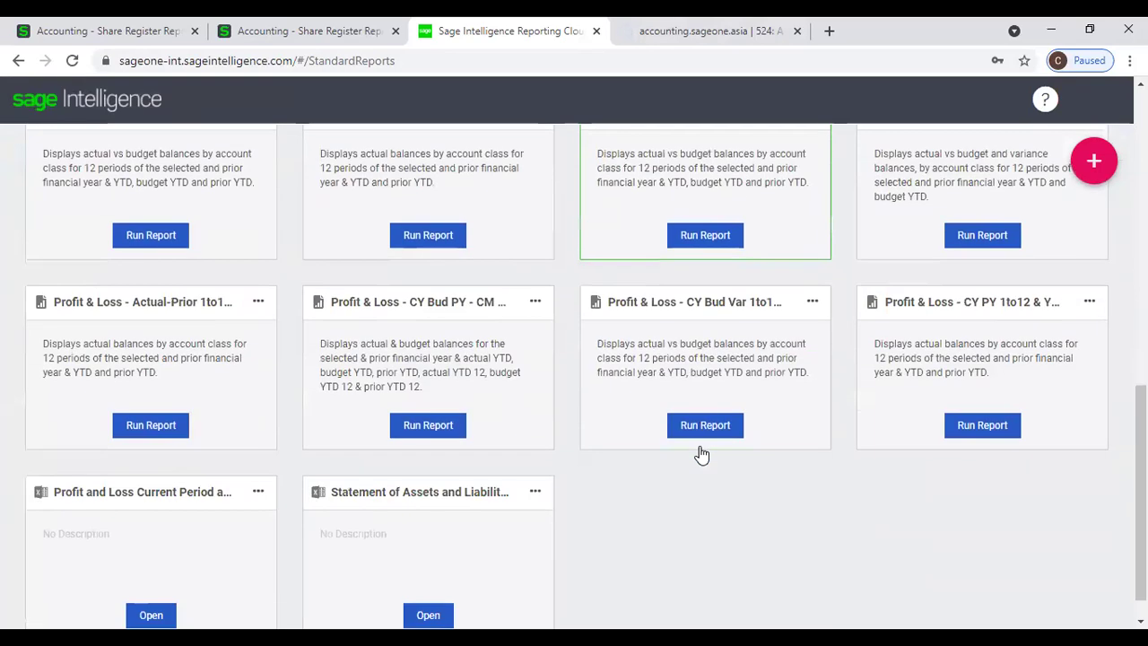
scroll(641, 427, "down", 1)
scroll(613, 413, "up", 1)
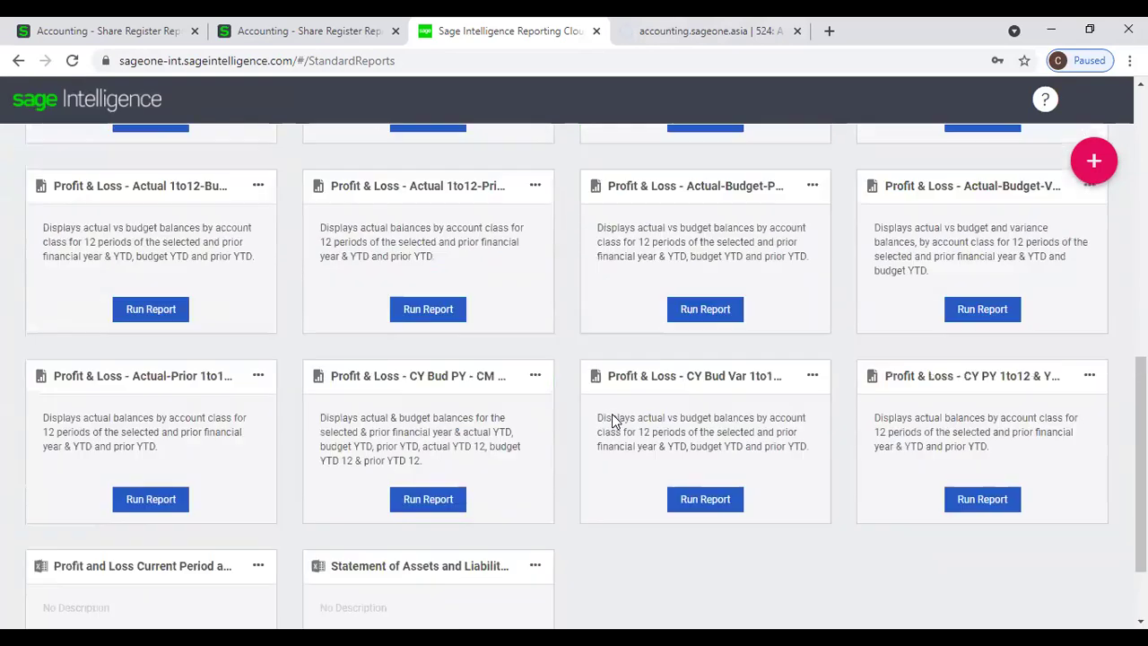
scroll(574, 418, "up", 8)
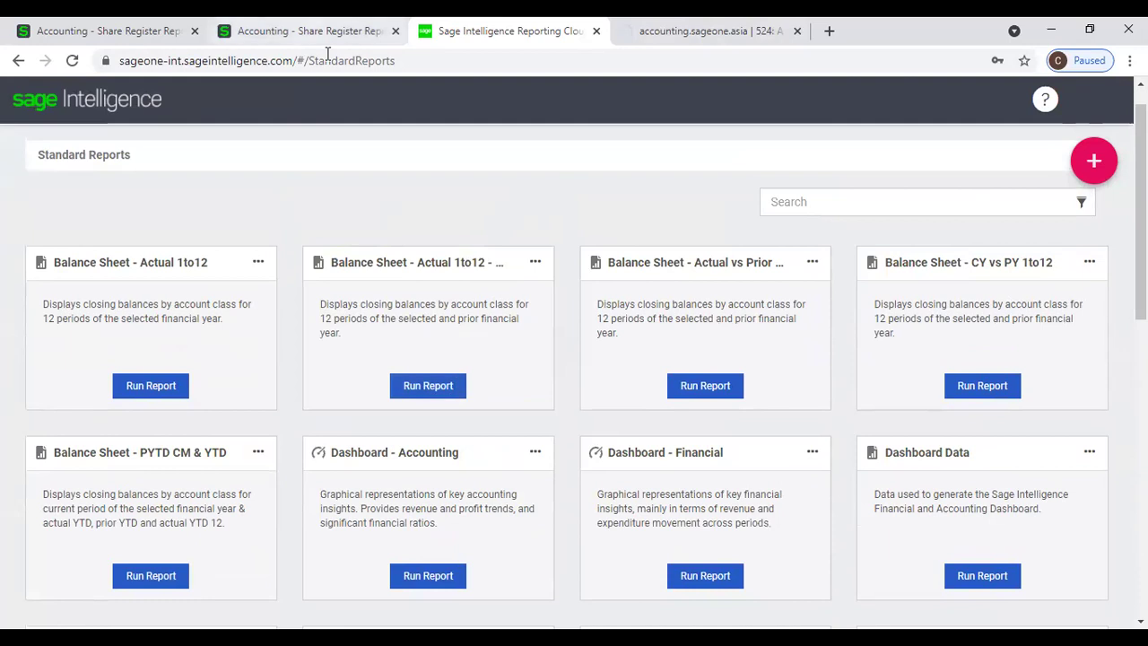
Look at the second Share Register Report copy, then go back to the Sage Intelligence Standard Reports.
left_click(309, 31)
mouse_move(496, 133)
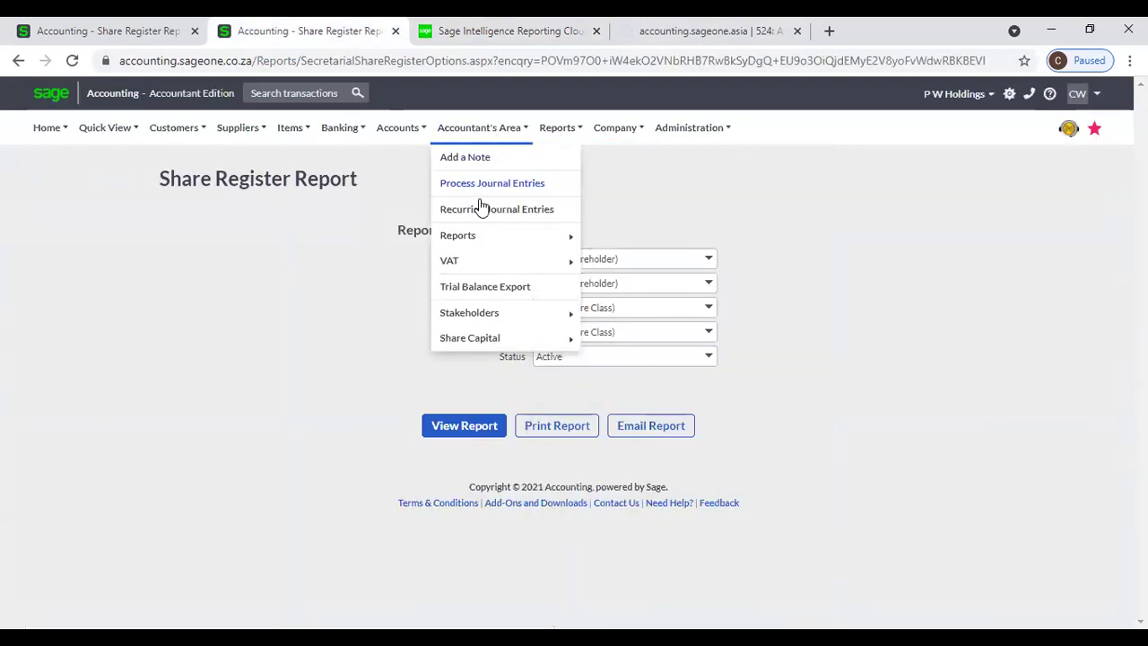
mouse_move(481, 241)
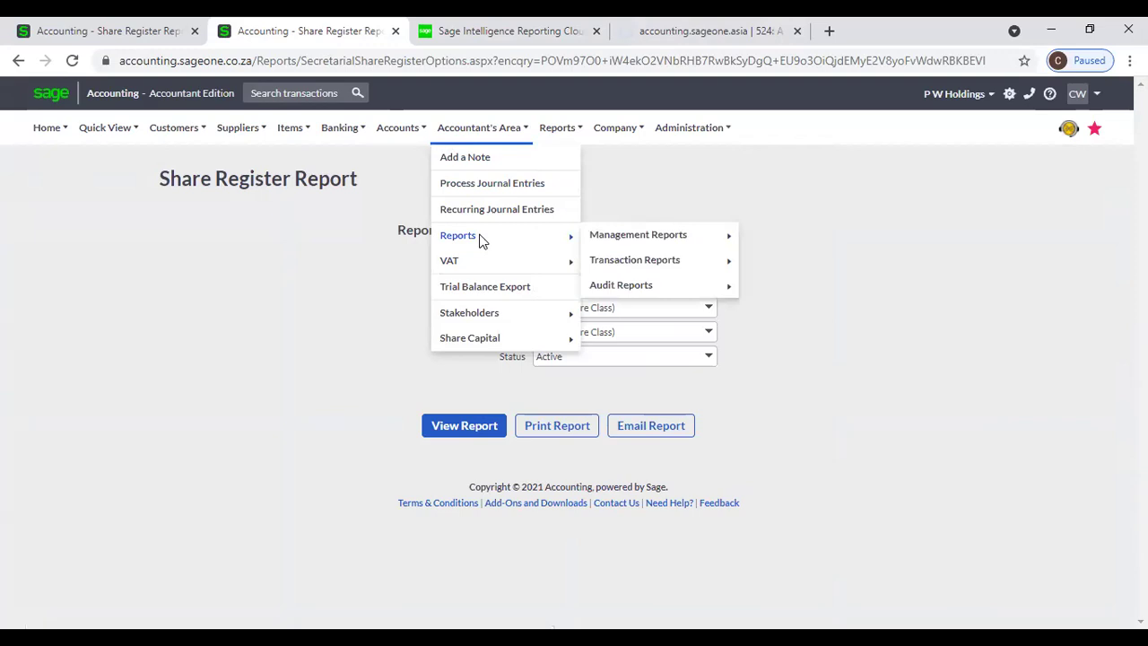
left_click(461, 43)
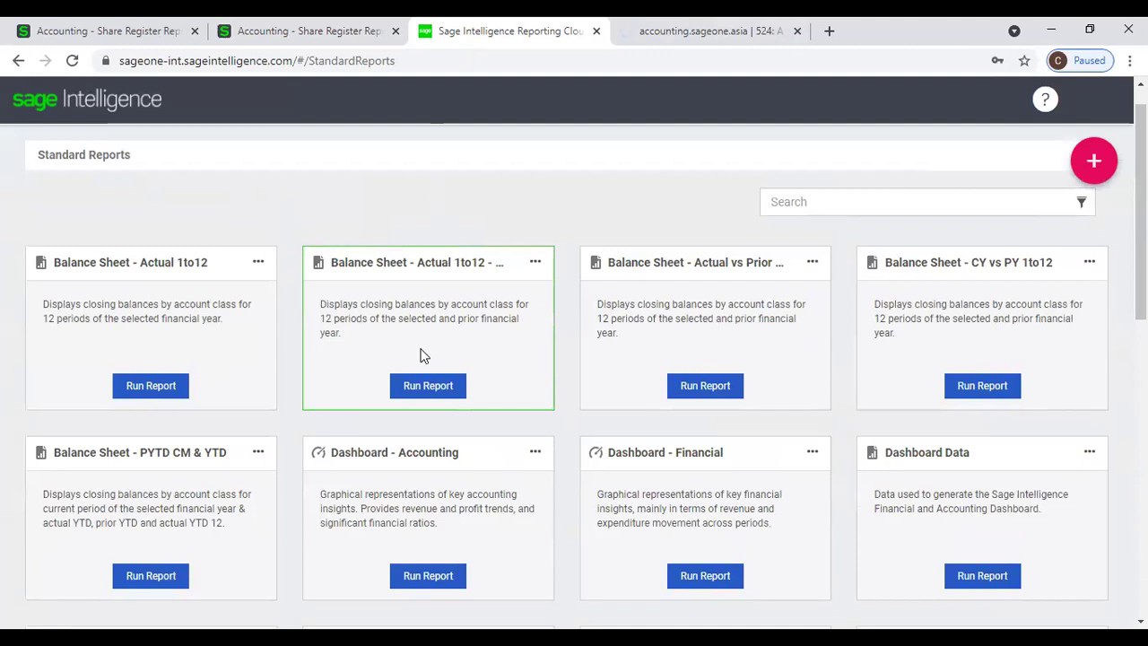